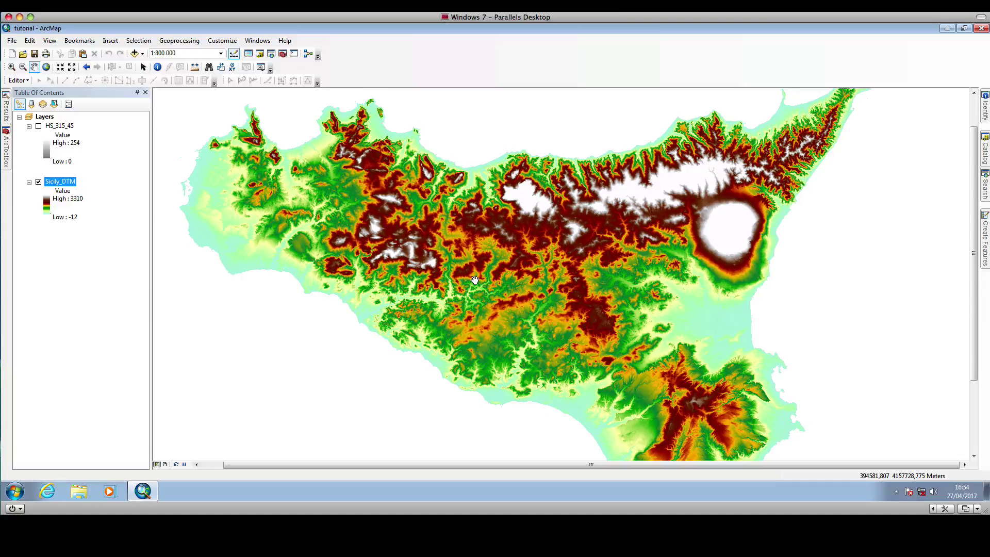
pyautogui.scroll(1, 475, 277)
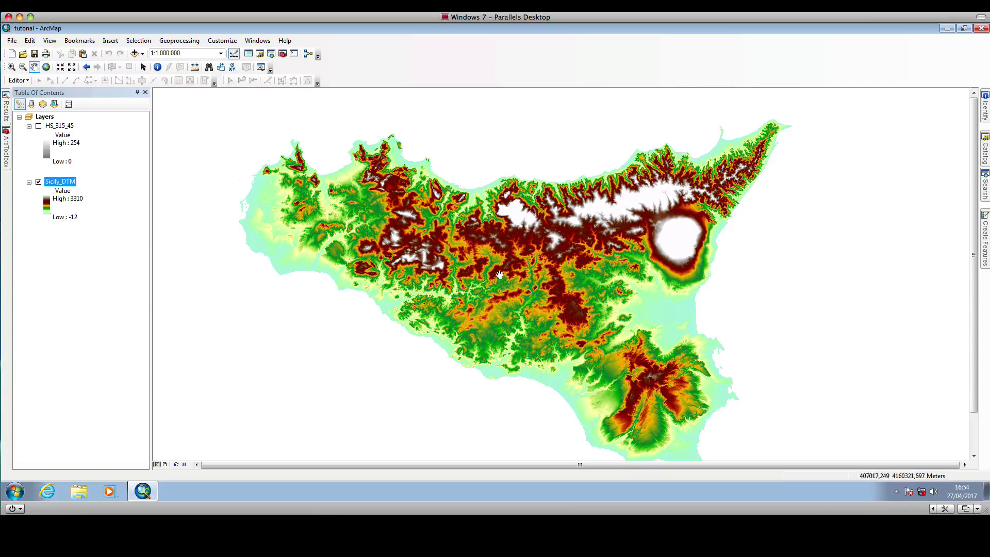
pyautogui.scroll(-1, 519, 266)
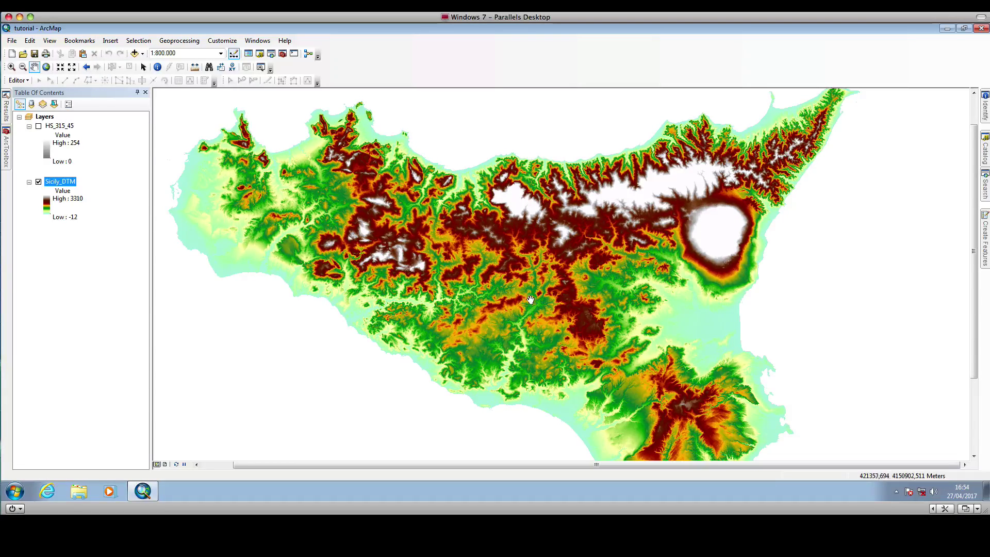
pyautogui.moveTo(532, 299); pyautogui.dragTo(532, 284)
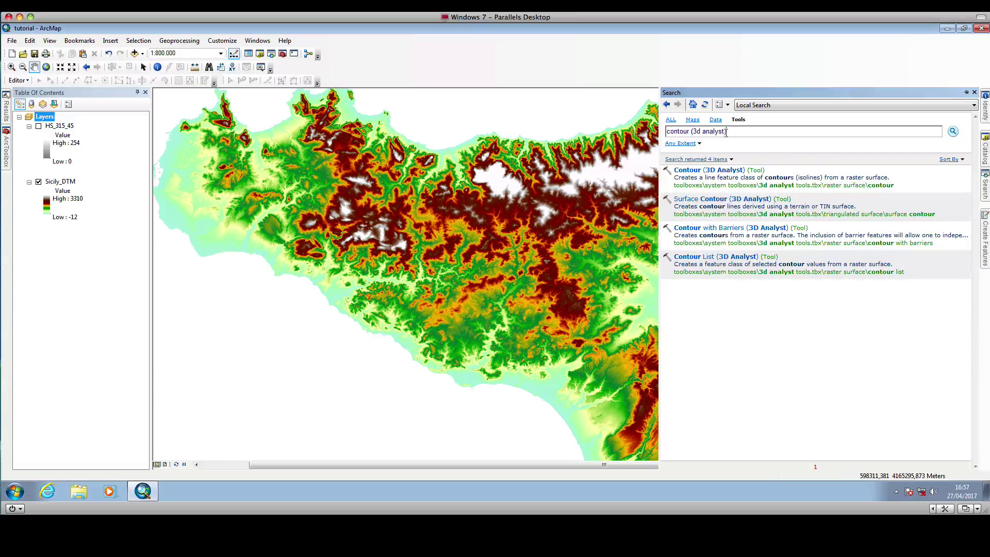
# Step: Search the geoprocessing tools for "contour (3d analyst)" and open the Contour (3D Analyst) tool
pyautogui.moveTo(726, 132); pyautogui.dragTo(651, 133)
pyautogui.click(734, 130)
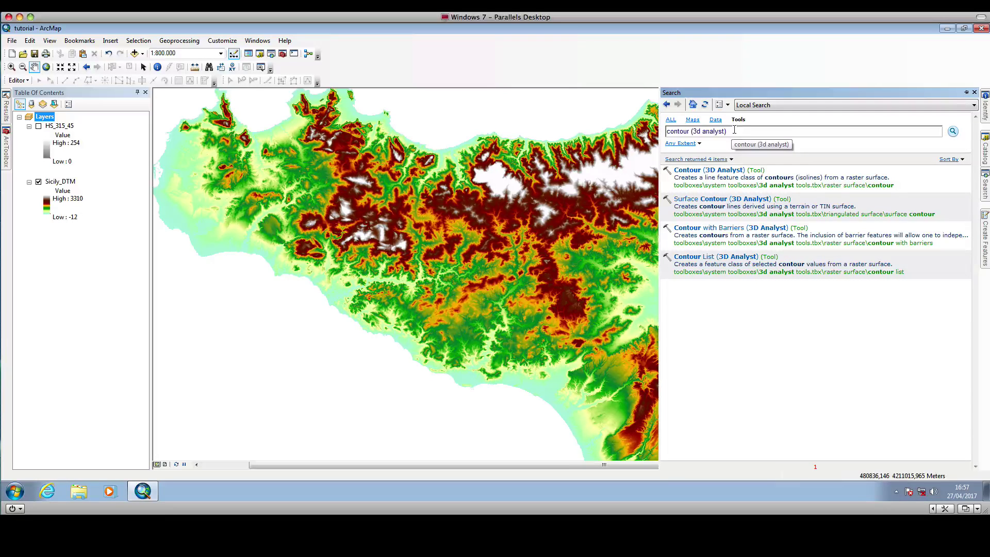
pyautogui.moveTo(735, 129); pyautogui.dragTo(658, 130)
pyautogui.write('contour')
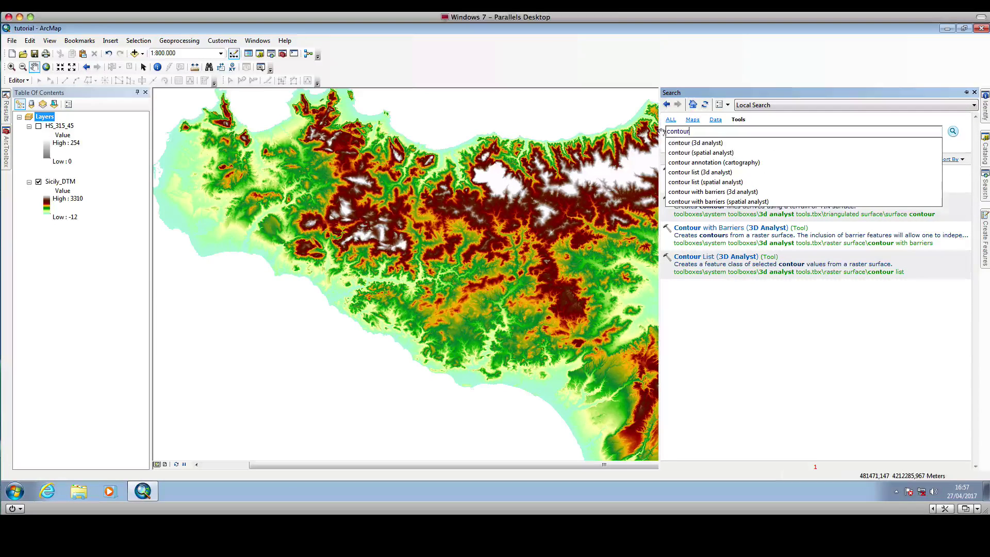
pyautogui.click(693, 144)
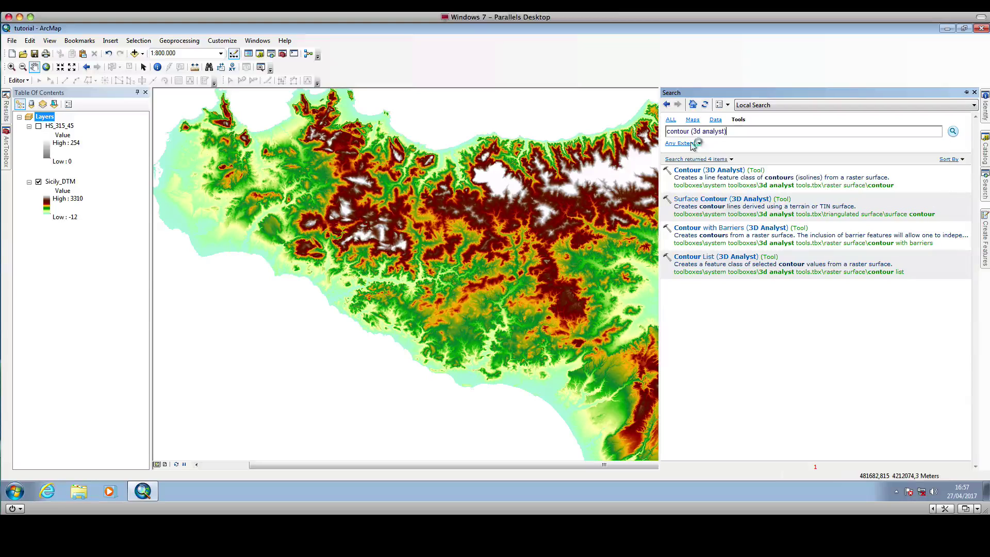
pyautogui.click(705, 170)
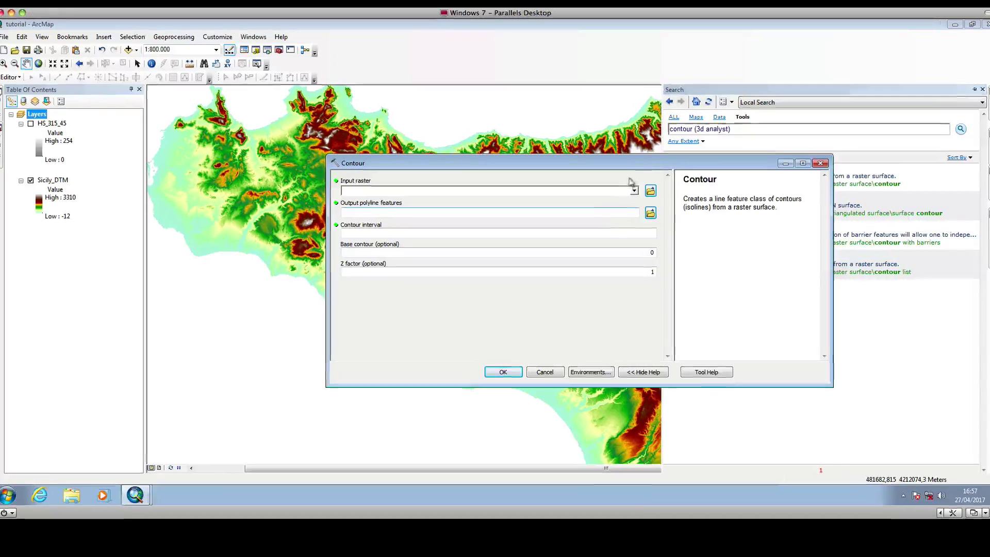
# Step: Set Sicily_DTM as the Contour tool's input raster and save the output polyline features as contour_250 in the TEMP folder
pyautogui.moveTo(626, 170); pyautogui.dragTo(653, 164)
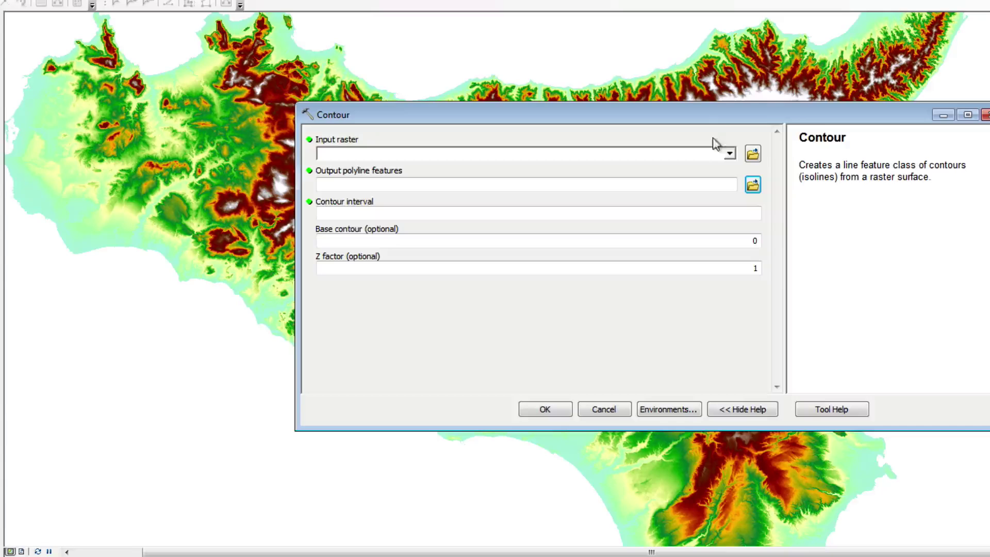
pyautogui.click(730, 155)
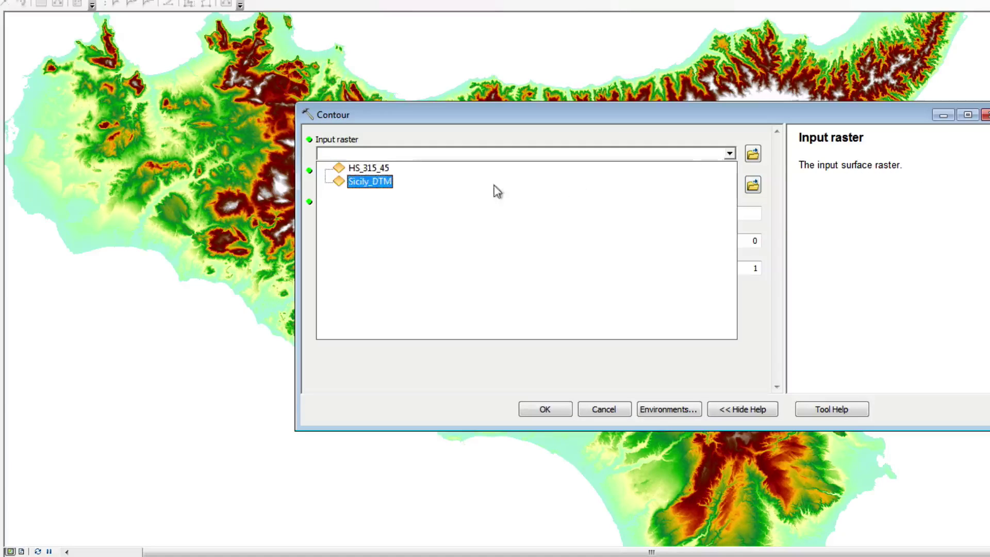
pyautogui.click(370, 181)
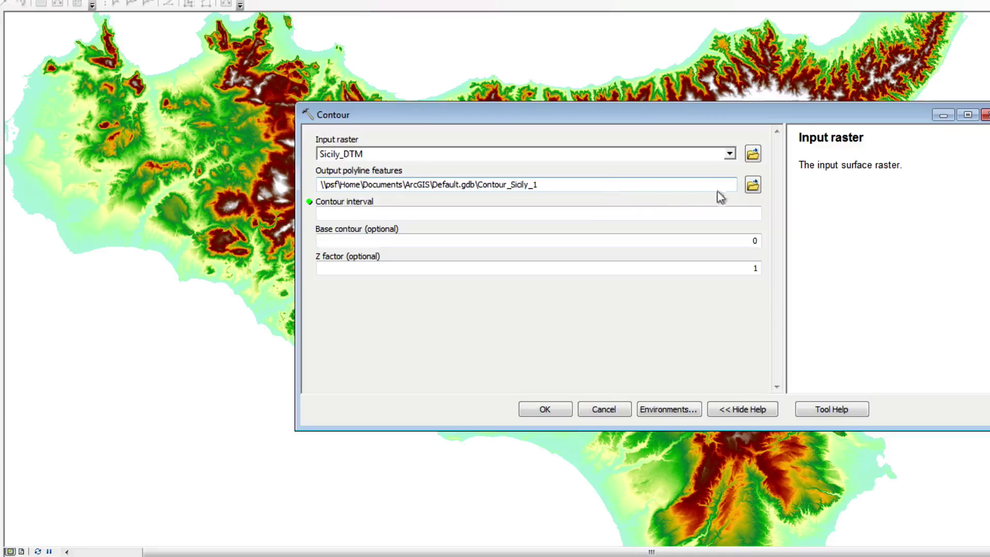
pyautogui.click(753, 186)
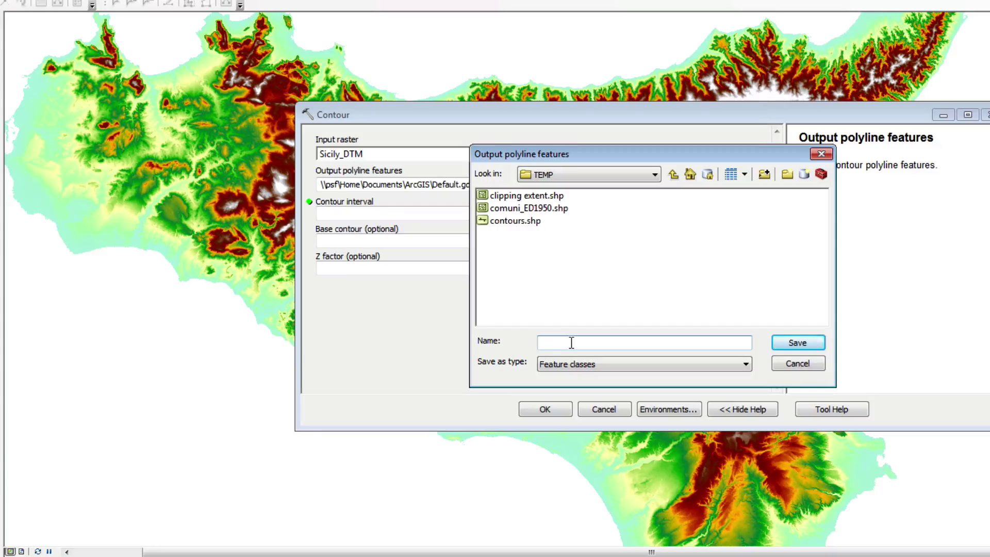
pyautogui.write('conto')
pyautogui.write('ur_250')
pyautogui.click(790, 345)
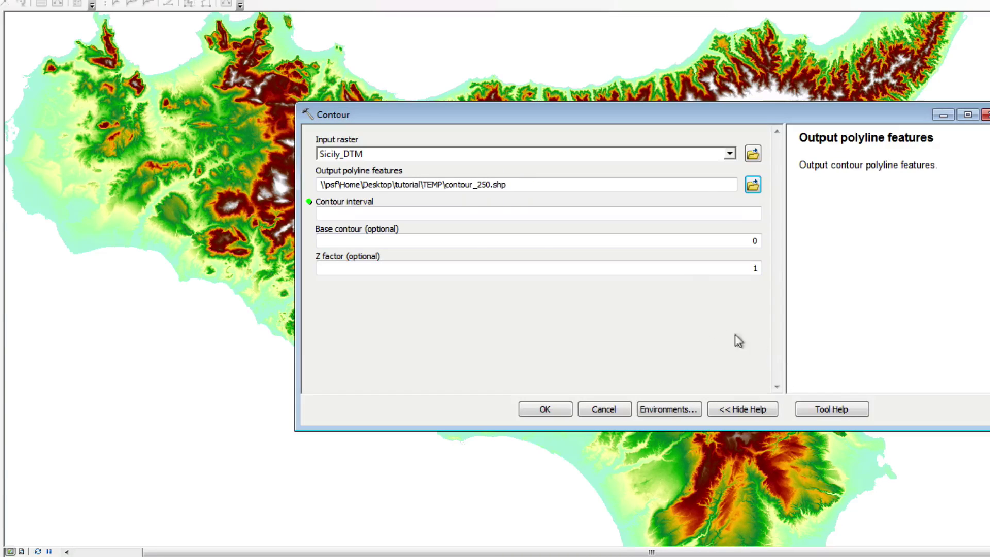
# Step: Set the contour interval to 250, run the Contour tool and close its completion report
pyautogui.click(717, 214)
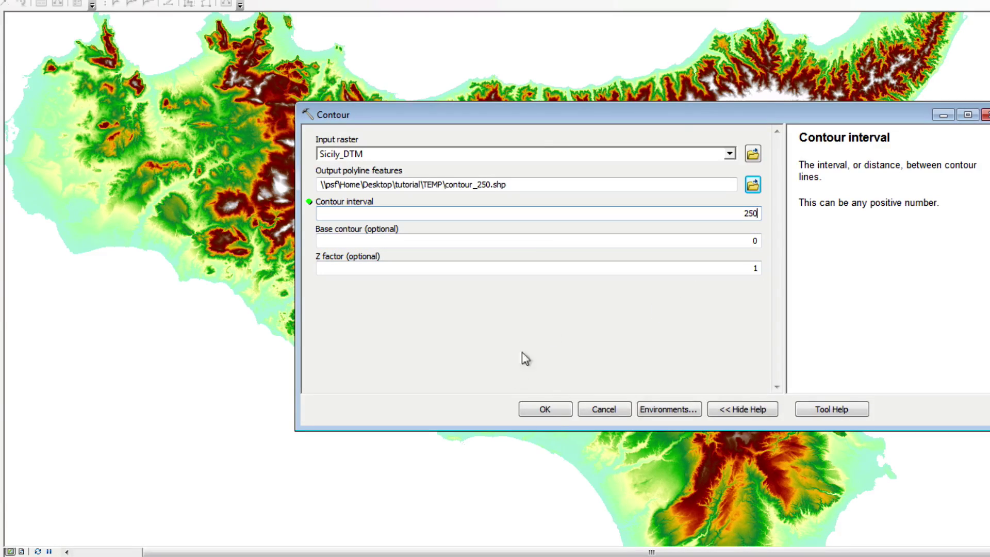
pyautogui.click(552, 410)
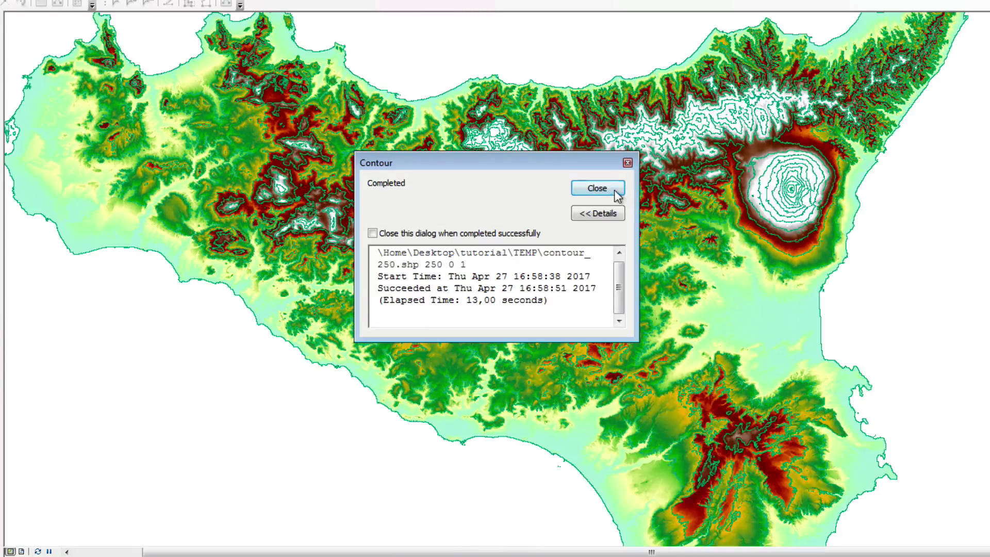
pyautogui.click(613, 194)
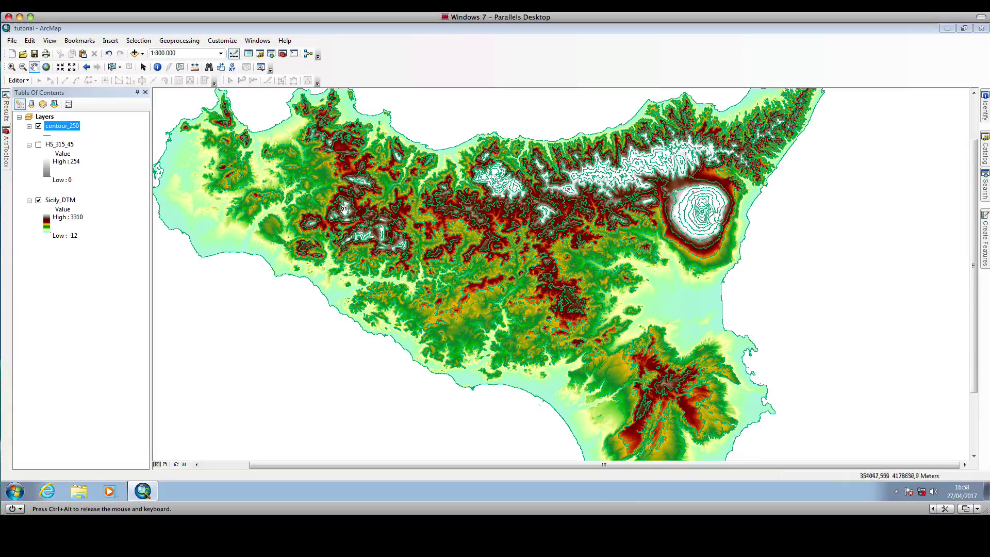
# Step: Change the contour_250 layer's line symbol to black with a width of 1,20 and apply it to the map
pyautogui.moveTo(100, 152); pyautogui.dragTo(133, 177)
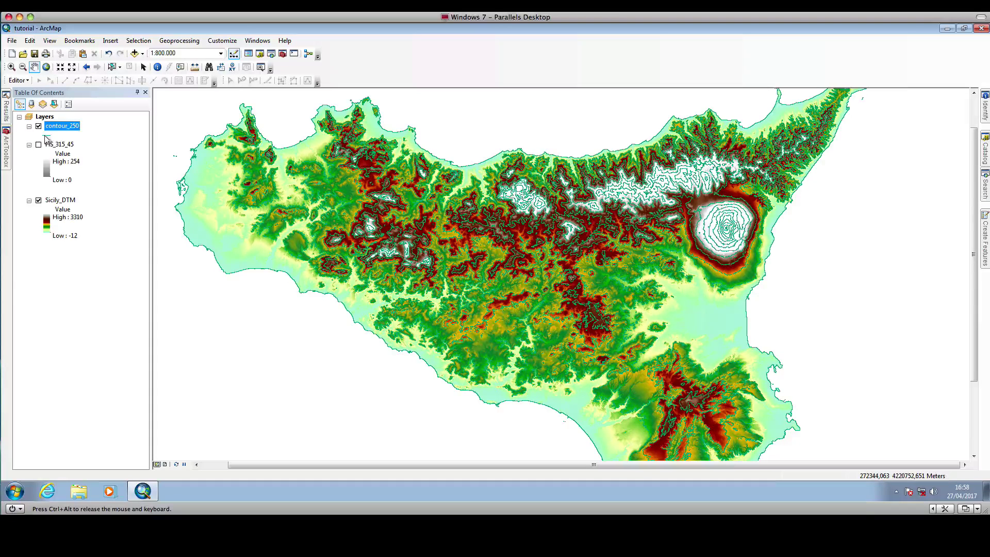
pyautogui.doubleClick(58, 128)
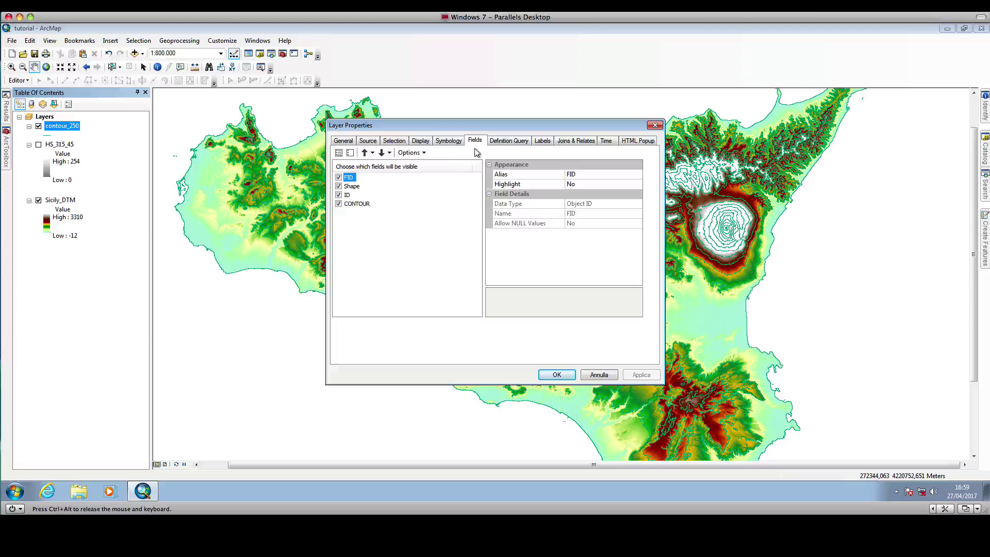
pyautogui.click(449, 141)
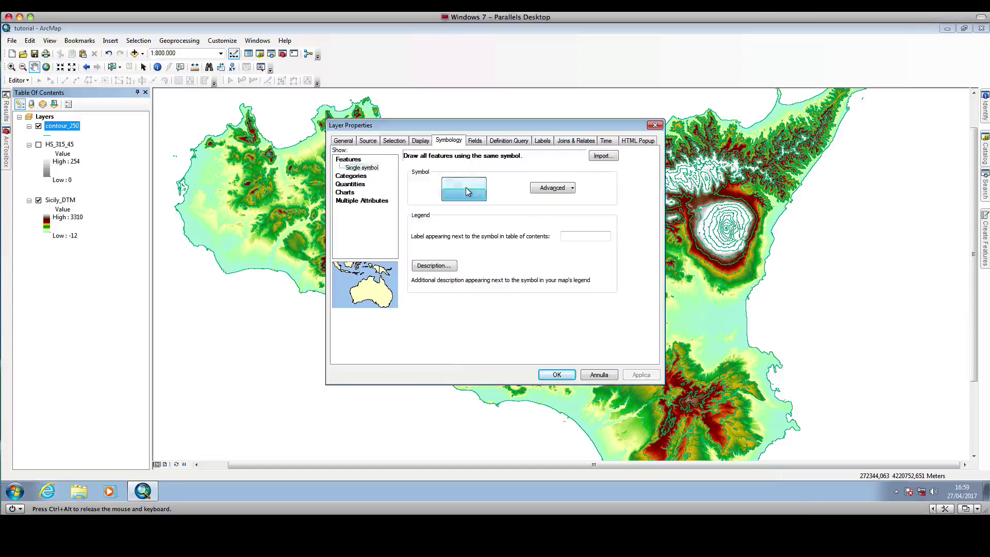
pyautogui.click(466, 190)
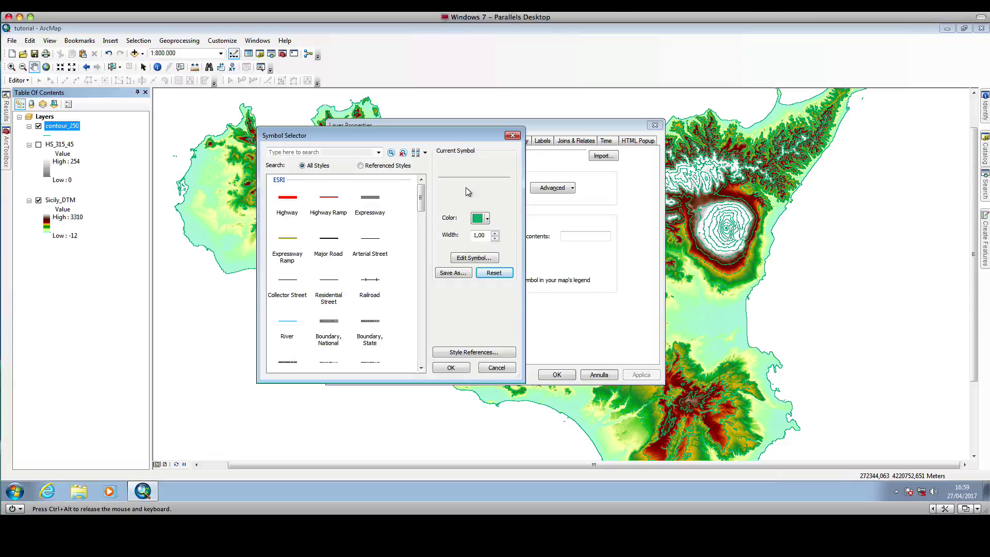
pyautogui.click(487, 219)
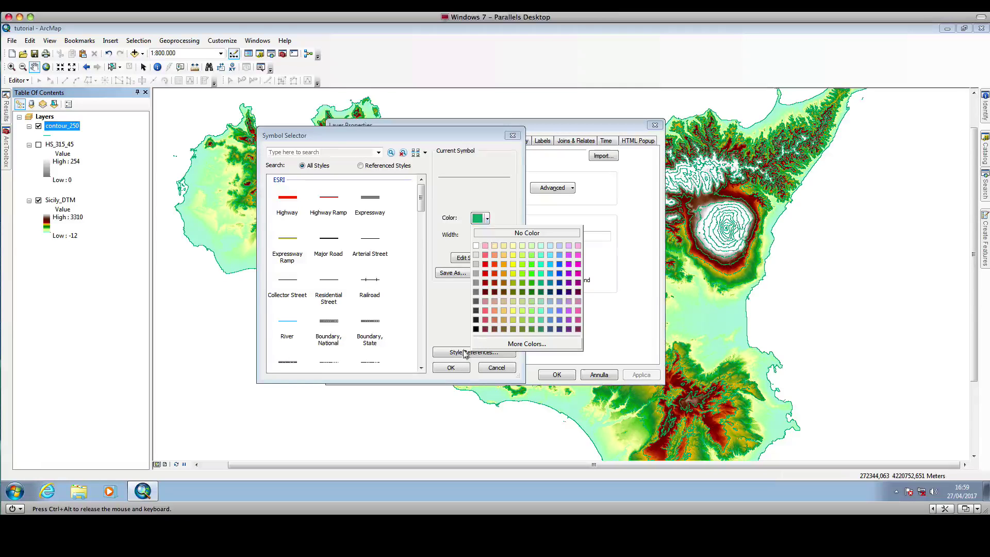
pyautogui.click(475, 329)
pyautogui.click(486, 236)
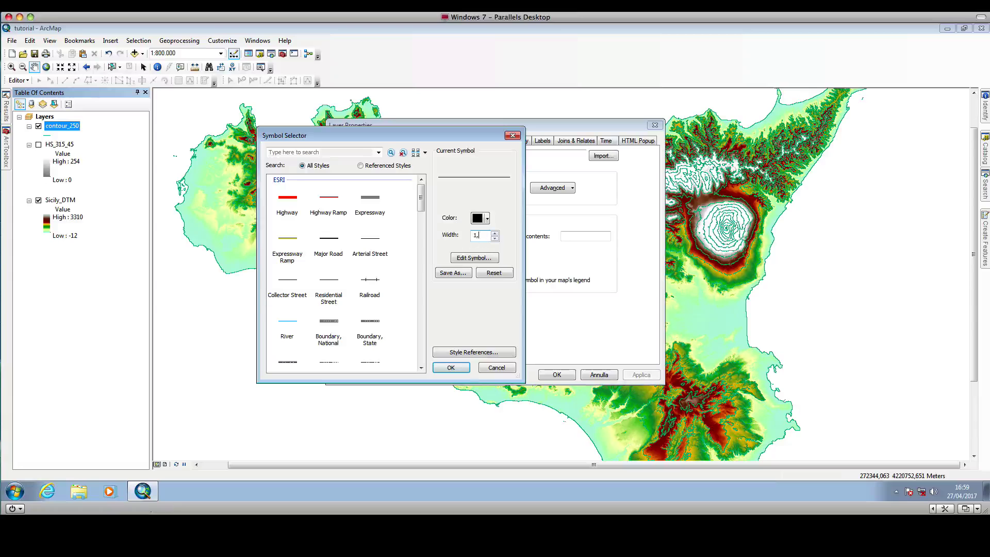
pyautogui.write('1,2')
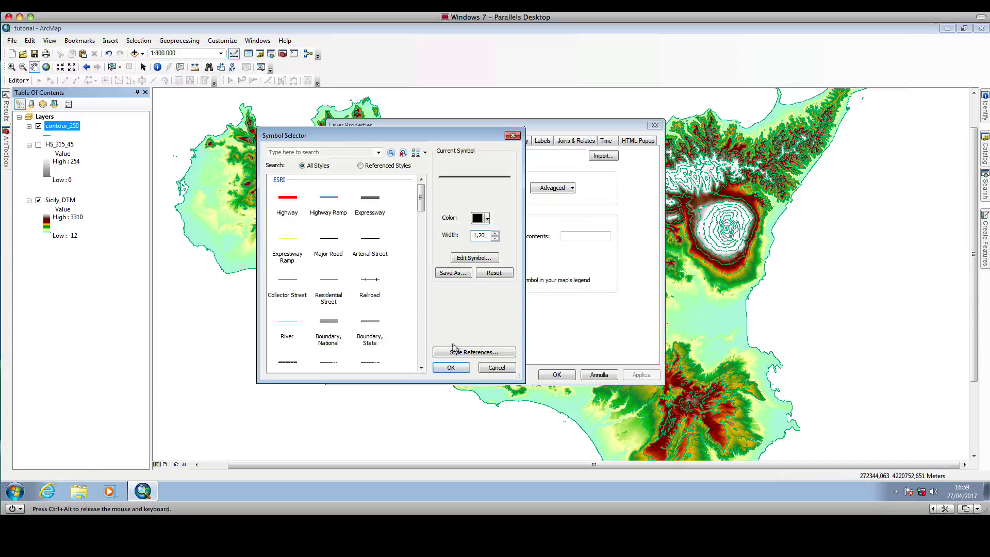
pyautogui.click(452, 367)
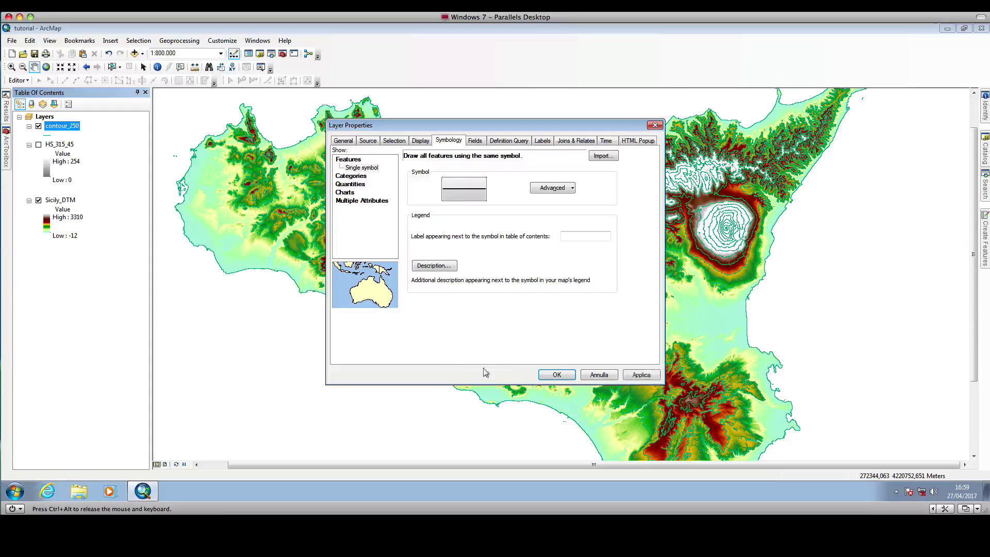
pyautogui.click(638, 375)
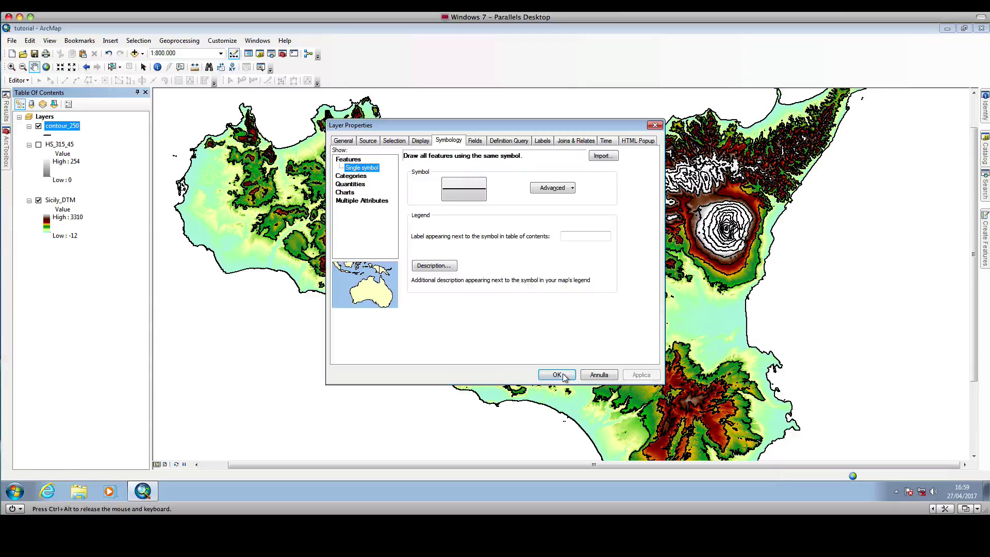
pyautogui.click(557, 375)
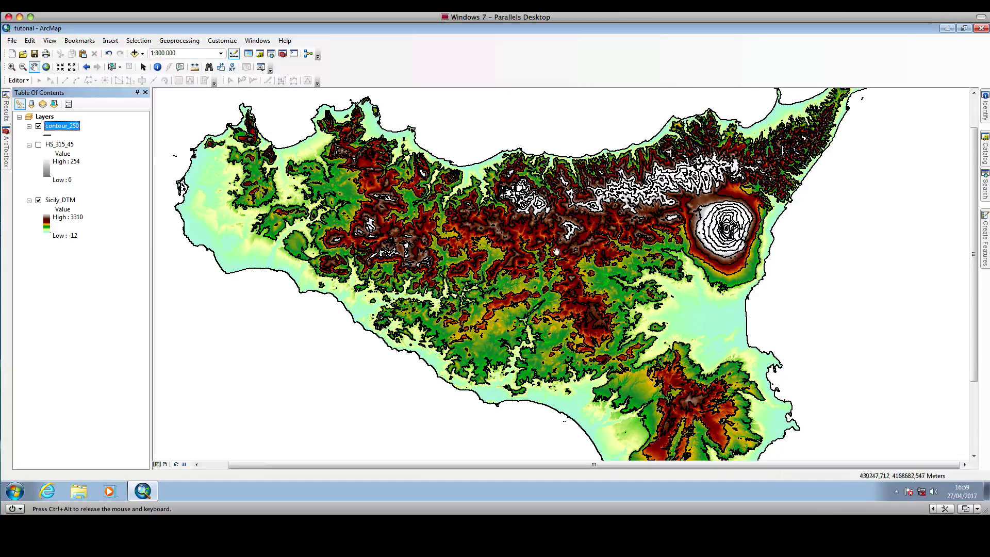
# Step: Set the contour_250 layer's line symbol width to 1,0 and apply it
pyautogui.moveTo(311, 234); pyautogui.dragTo(264, 233)
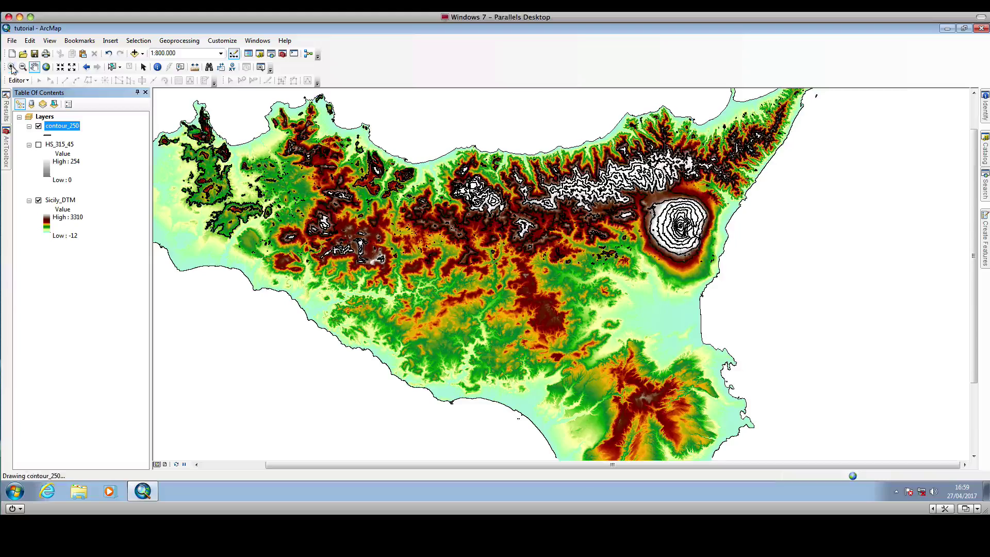
pyautogui.click(11, 67)
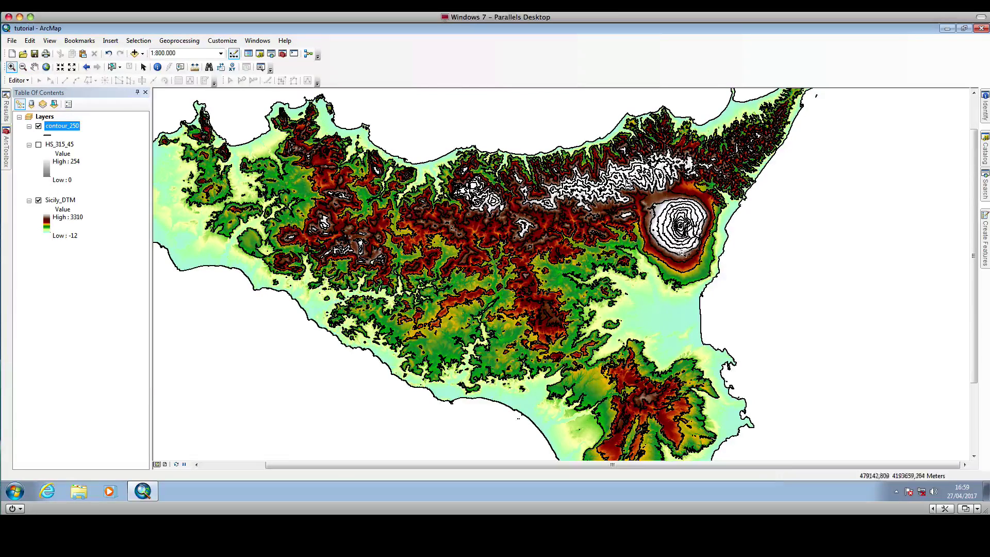
pyautogui.moveTo(626, 180); pyautogui.dragTo(743, 307)
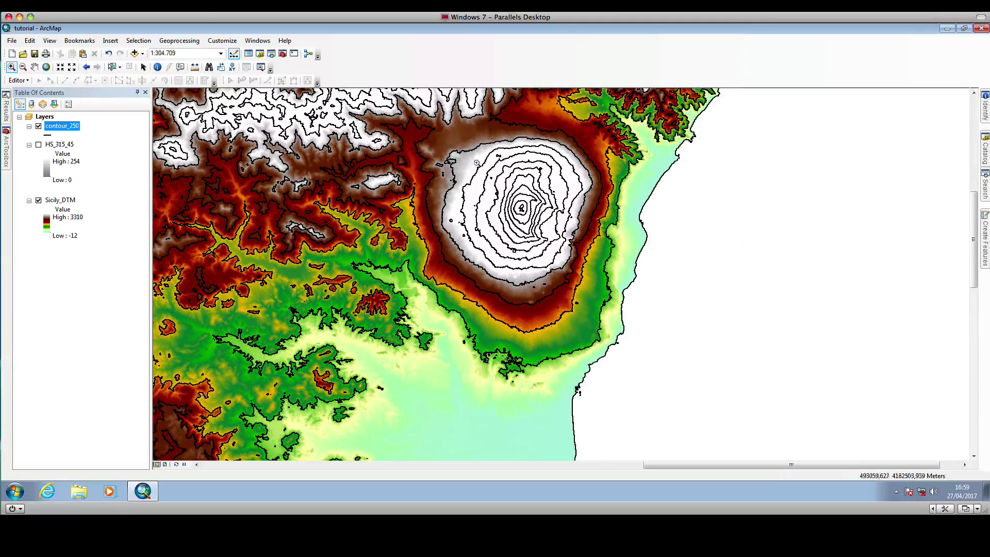
pyautogui.moveTo(358, 146); pyautogui.dragTo(667, 402)
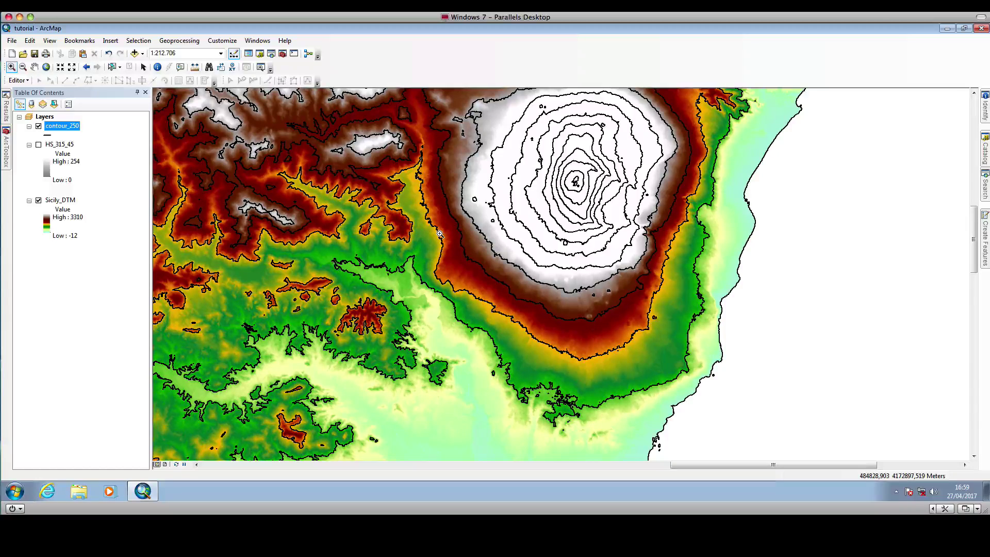
pyautogui.doubleClick(60, 128)
pyautogui.click(464, 189)
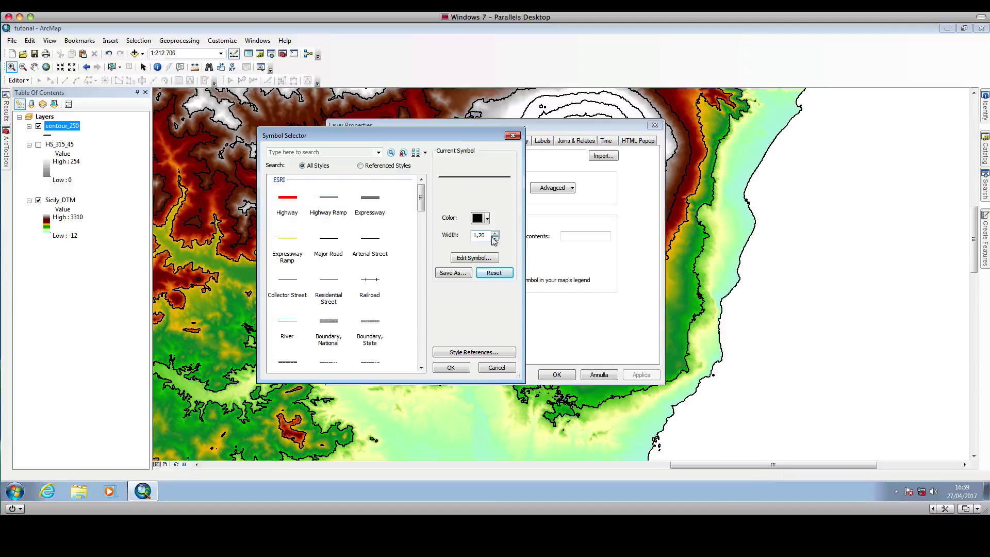
pyautogui.moveTo(486, 235); pyautogui.dragTo(479, 235)
pyautogui.press('BackSpace')
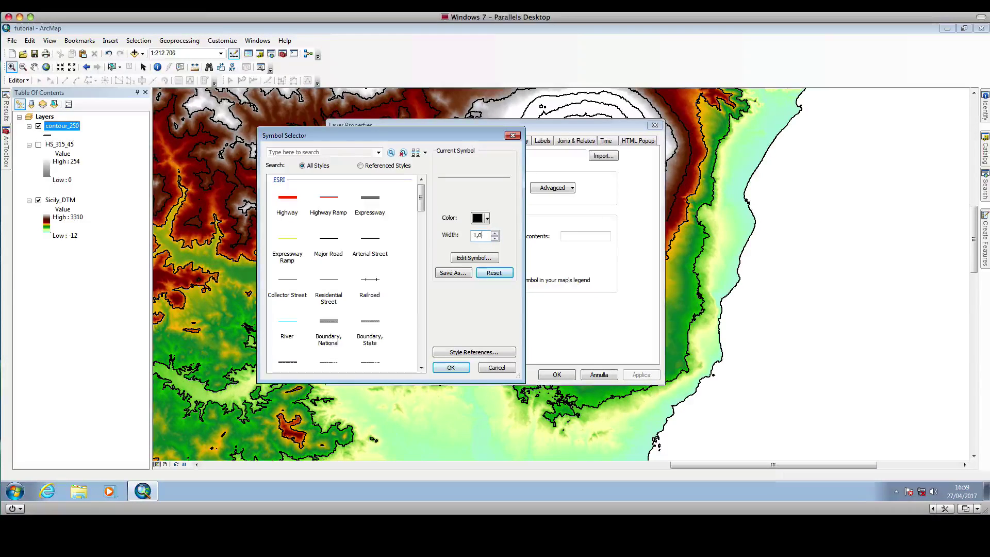
pyautogui.write('0')
pyautogui.click(450, 367)
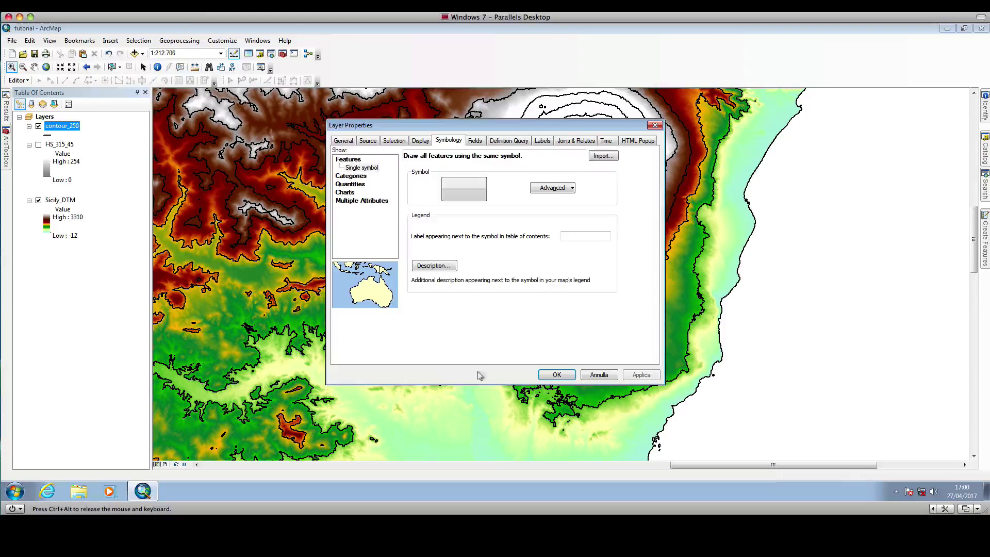
pyautogui.click(557, 375)
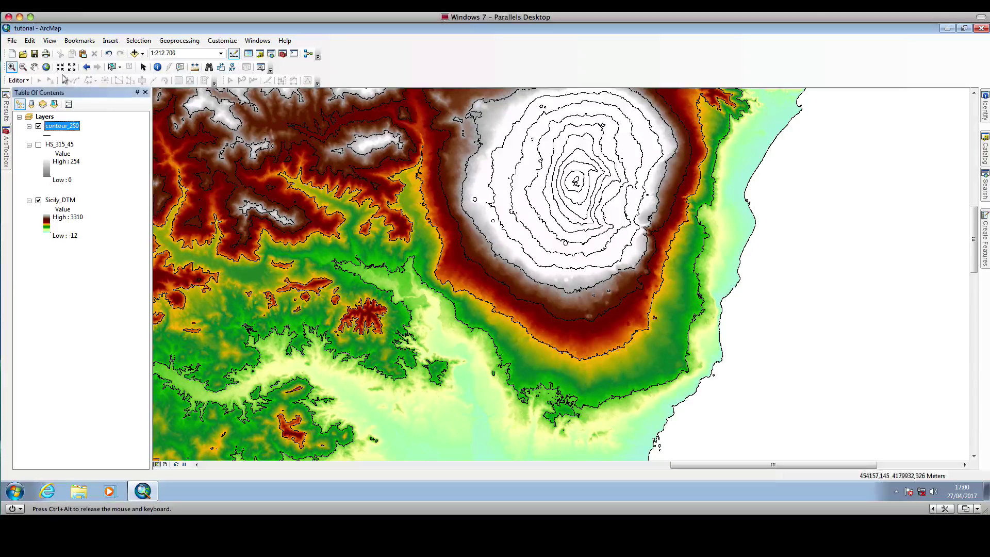
pyautogui.click(34, 67)
pyautogui.scroll(3, 460, 257)
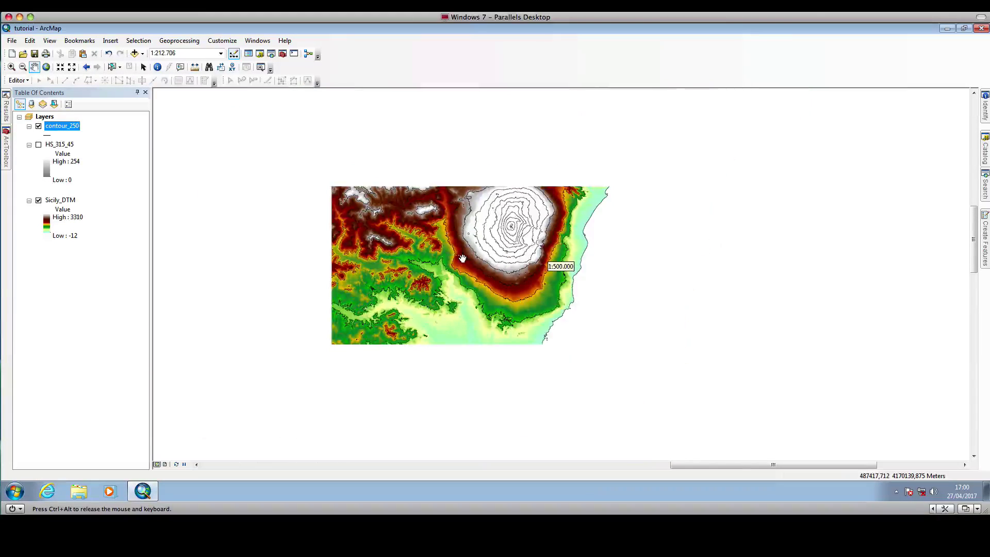
pyautogui.moveTo(464, 258); pyautogui.dragTo(700, 247)
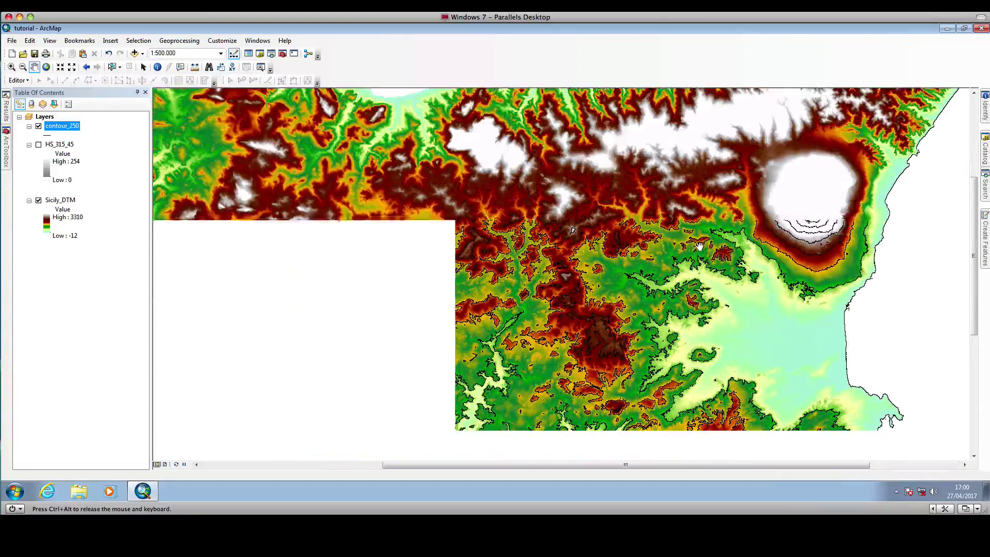
# Step: Turn on labels for the contour_250 layer using the CONTOUR field and apply them to the map
pyautogui.moveTo(443, 281); pyautogui.dragTo(400, 296)
pyautogui.moveTo(687, 213); pyautogui.dragTo(512, 228)
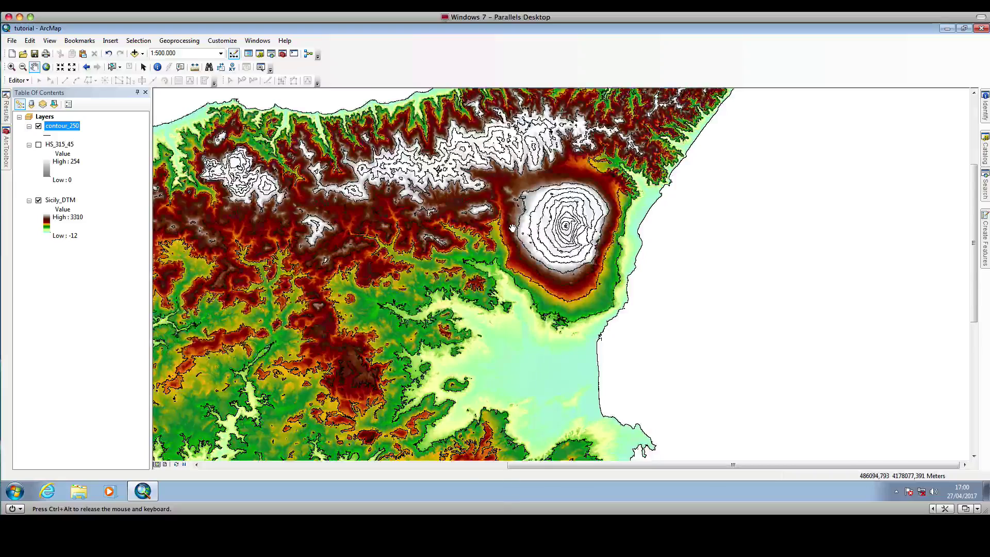
pyautogui.scroll(-3, 512, 228)
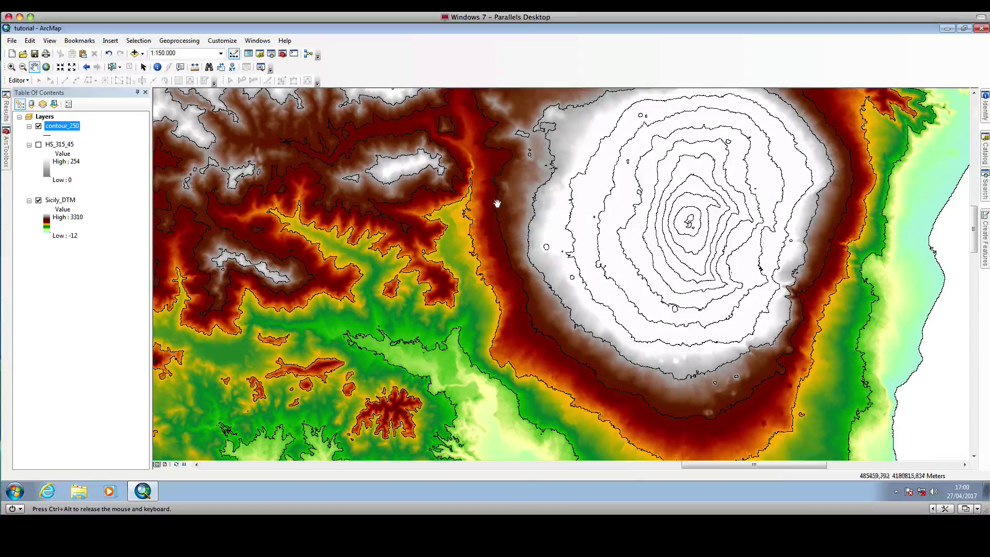
pyautogui.doubleClick(68, 129)
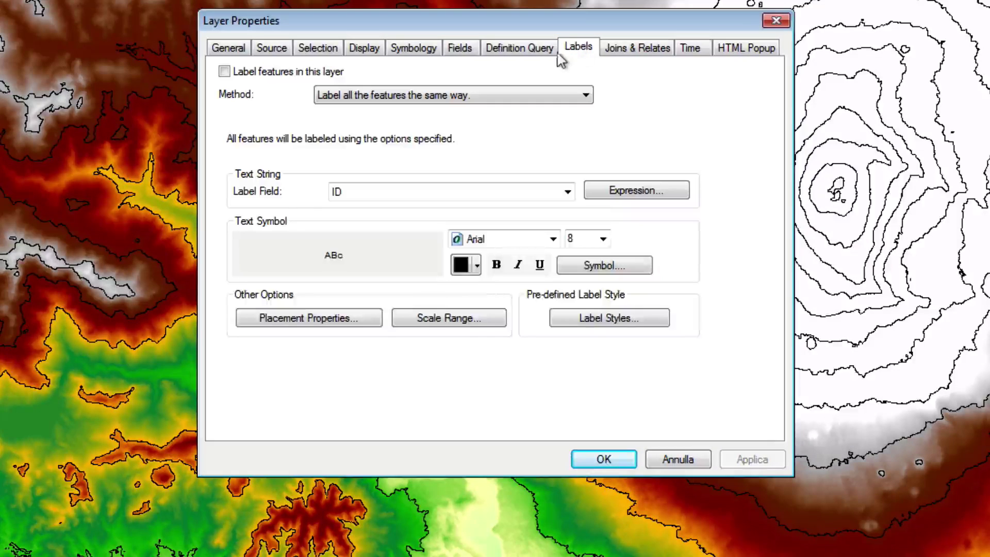
pyautogui.click(223, 71)
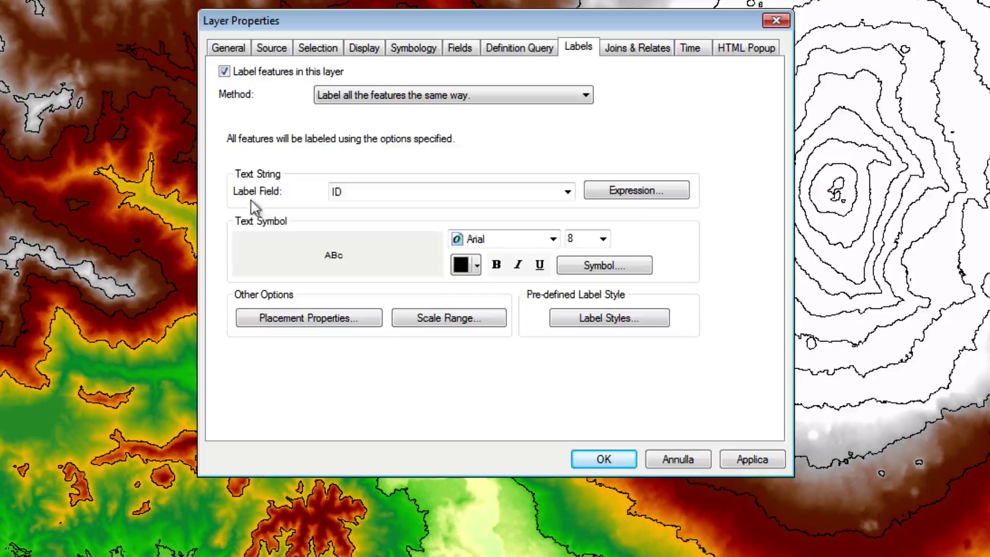
pyautogui.click(568, 193)
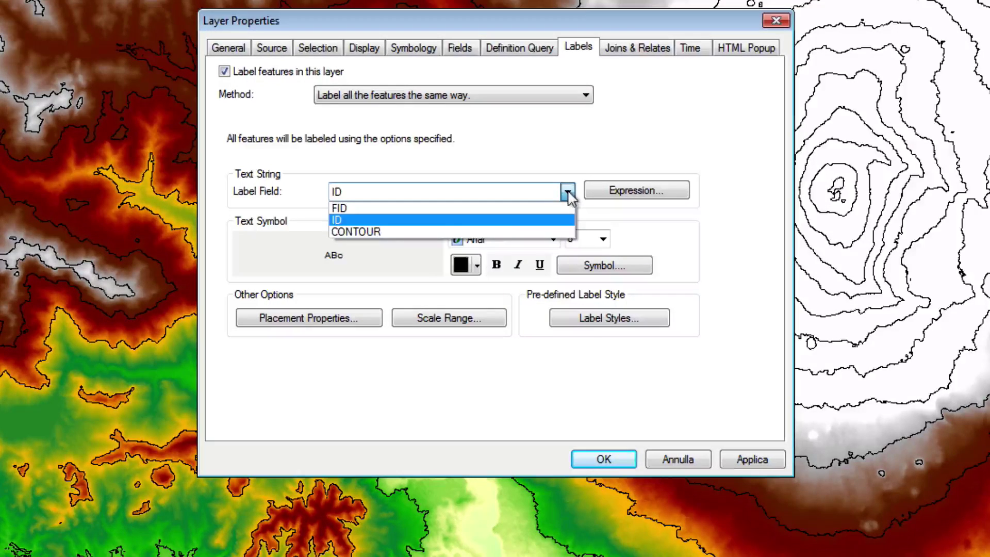
pyautogui.click(491, 231)
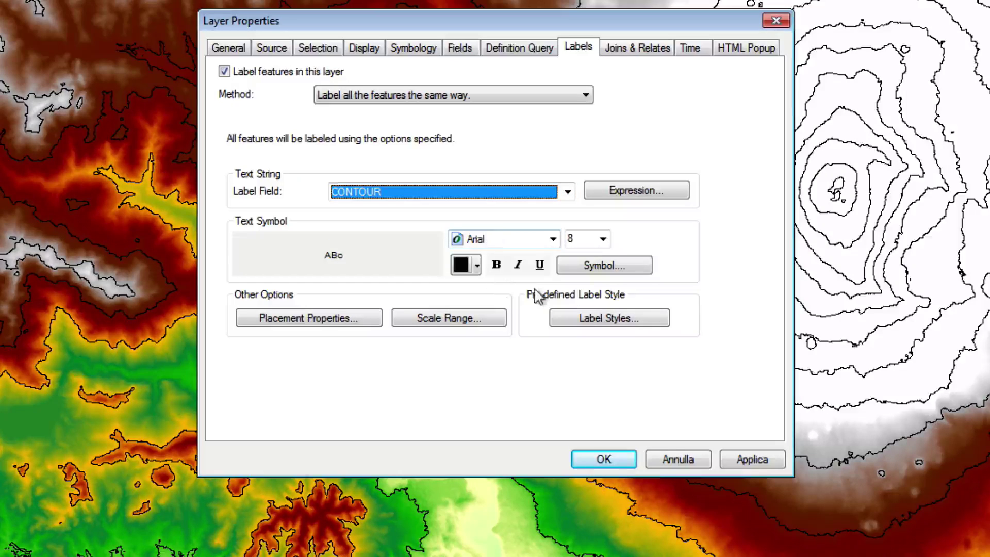
pyautogui.click(752, 460)
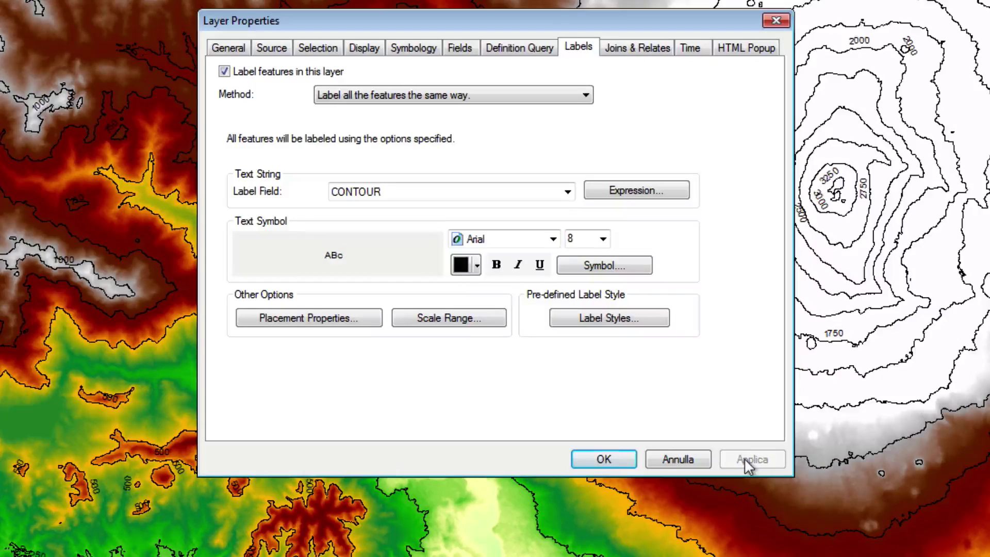
pyautogui.click(604, 459)
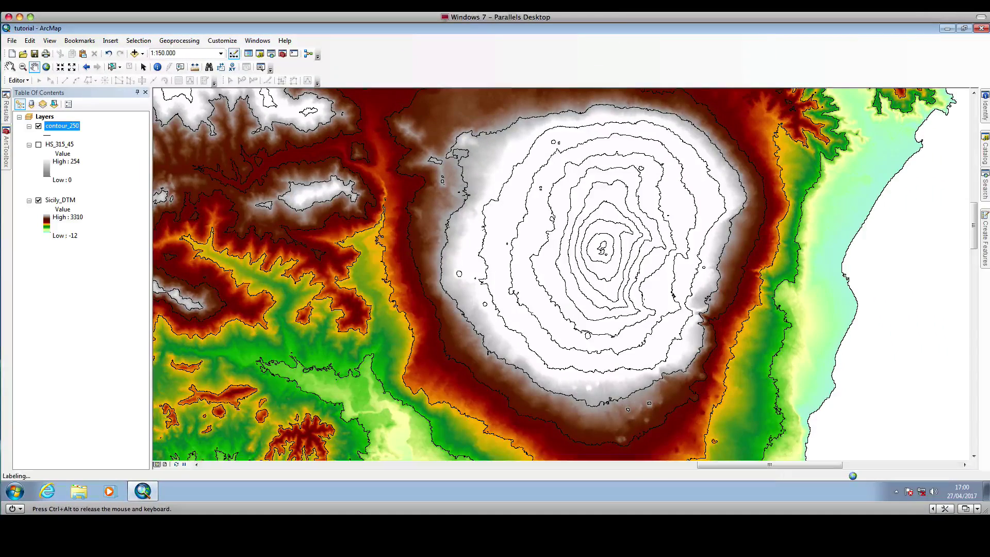
# Step: Set the contour_250 layer's label font size to 10 and apply it to the map
pyautogui.click(10, 67)
pyautogui.moveTo(408, 138); pyautogui.dragTo(758, 411)
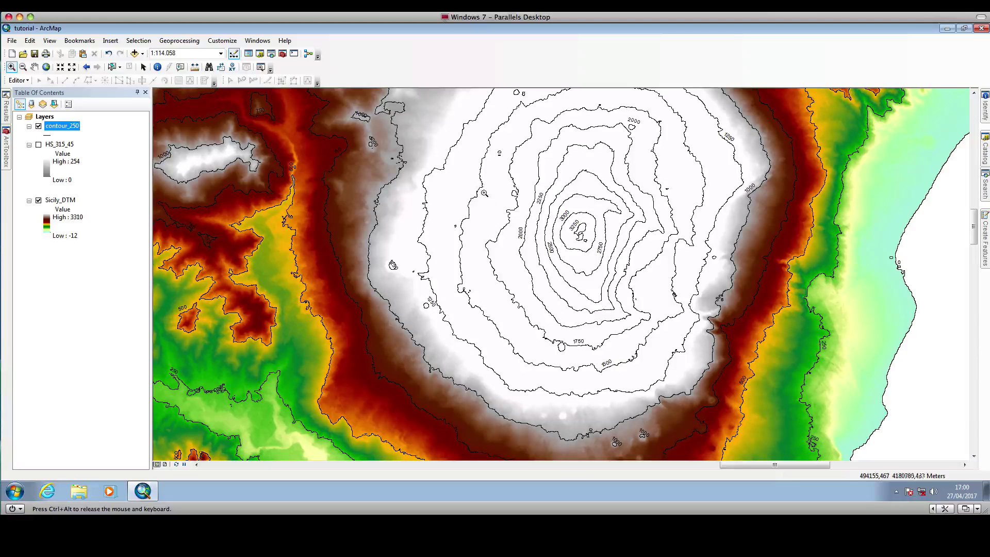
pyautogui.moveTo(480, 184); pyautogui.dragTo(707, 392)
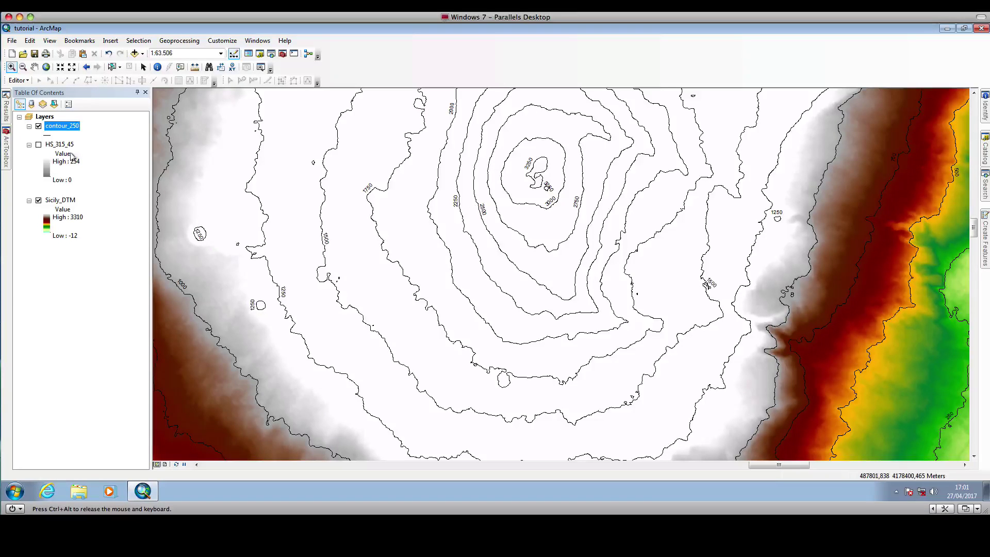
pyautogui.doubleClick(66, 126)
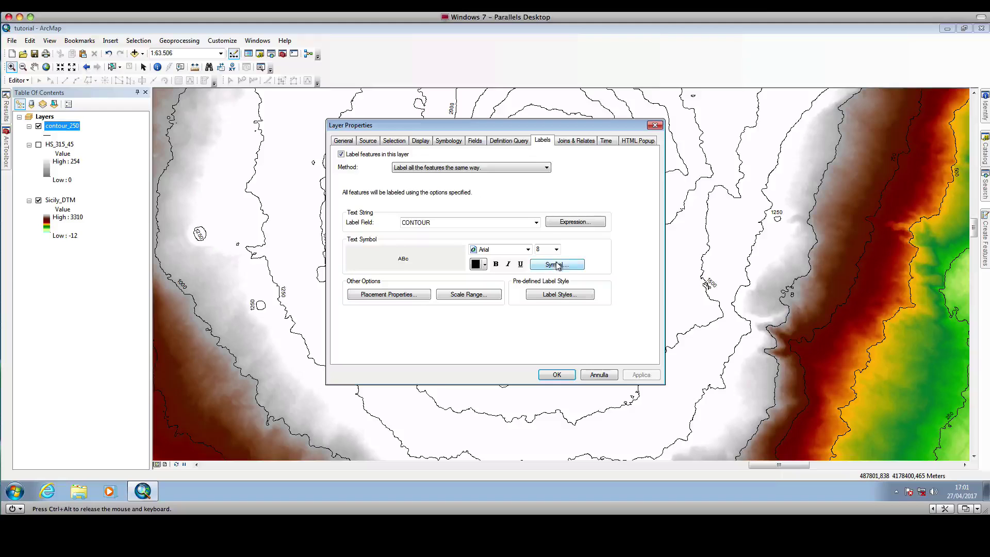
pyautogui.moveTo(532, 129); pyautogui.dragTo(680, 137)
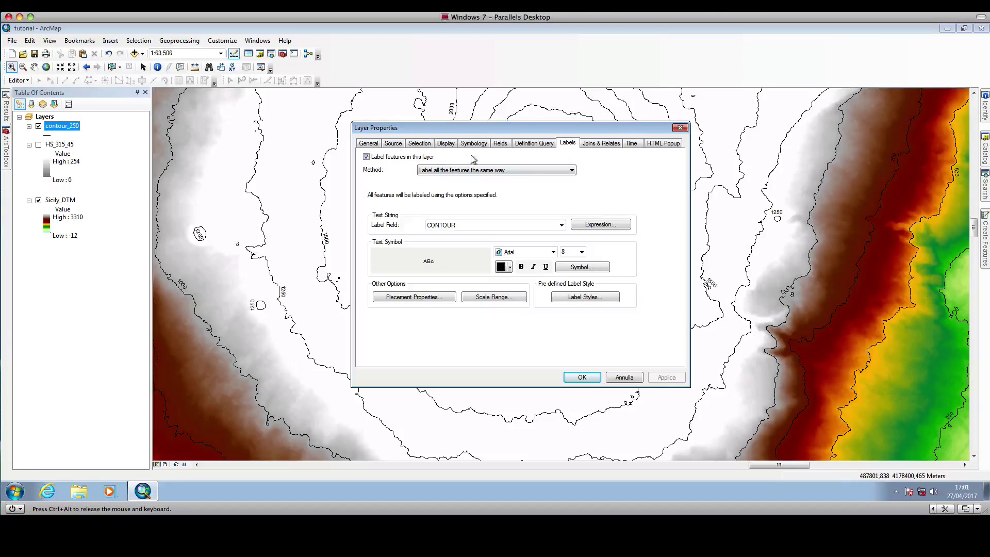
pyautogui.click(582, 252)
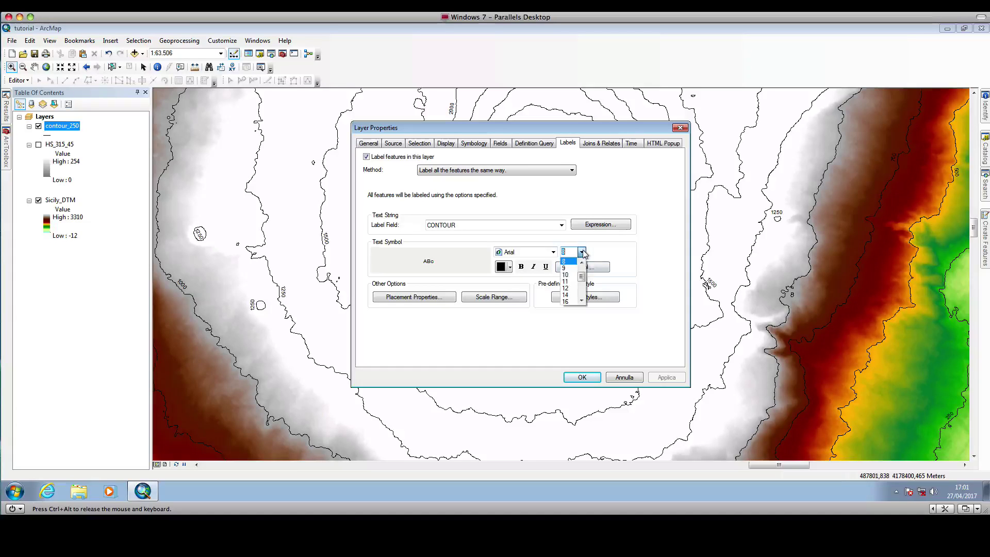
pyautogui.click(572, 276)
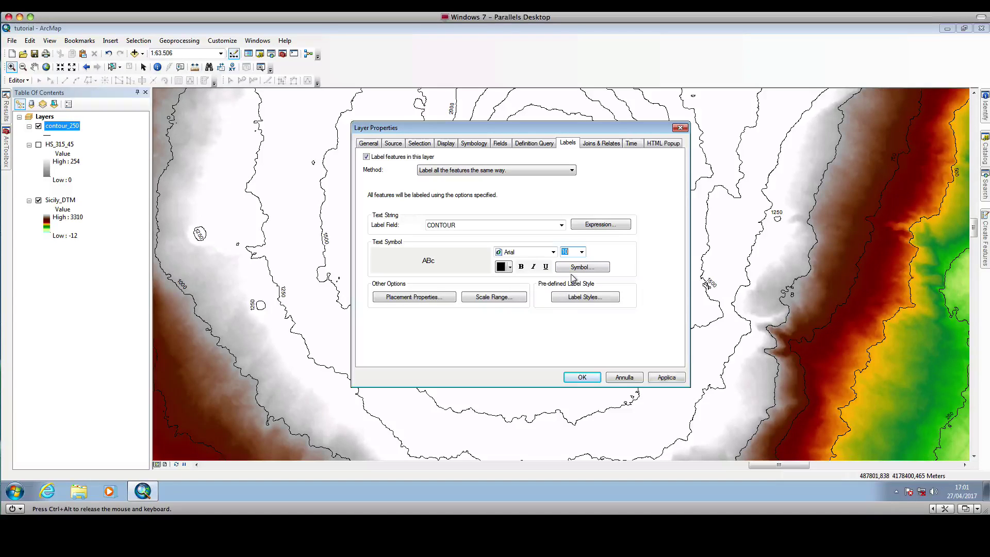
pyautogui.click(586, 378)
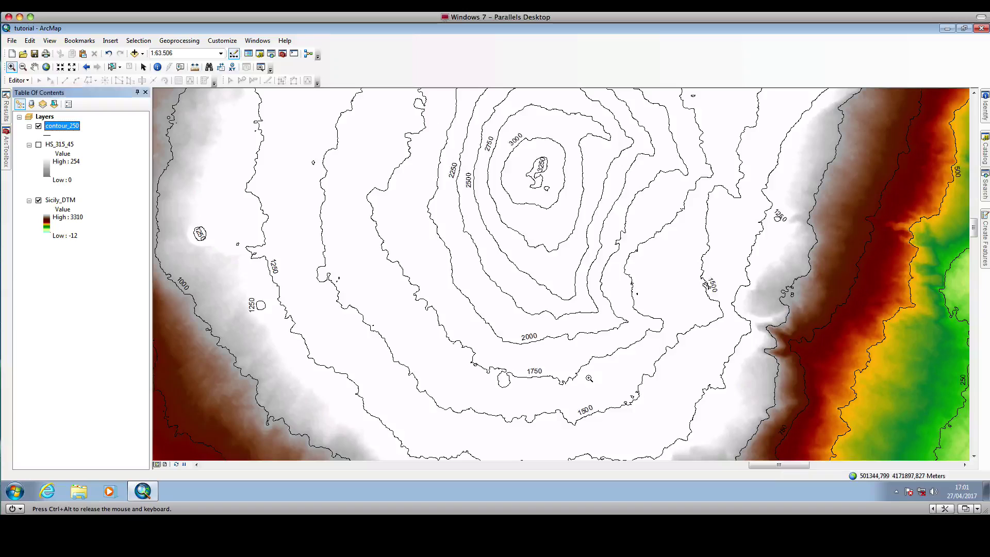
# Step: Switch the Sicily_DTM layer's symbology to Classified with the light blue, green, yellow, brown and white elevation color ramp
pyautogui.scroll(3, 543, 299)
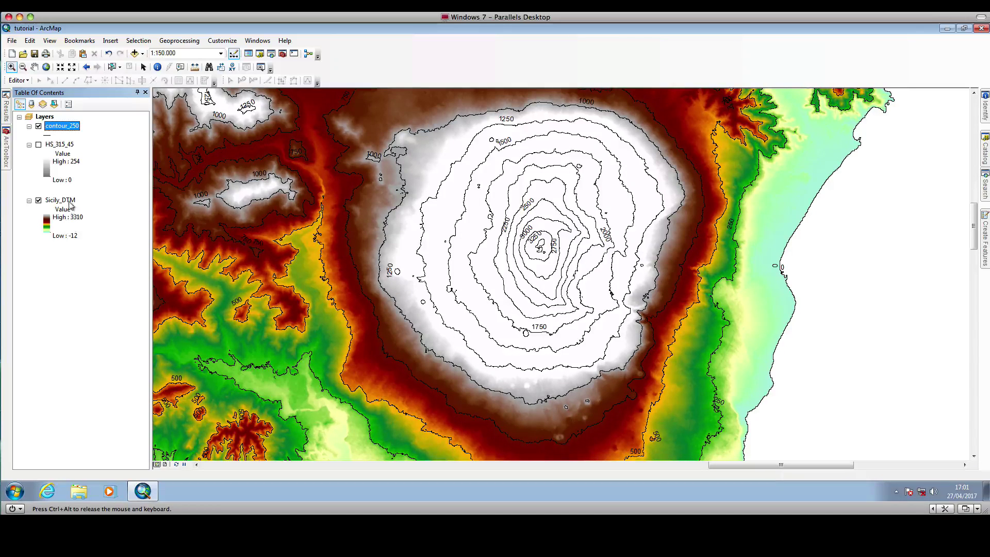
pyautogui.doubleClick(69, 201)
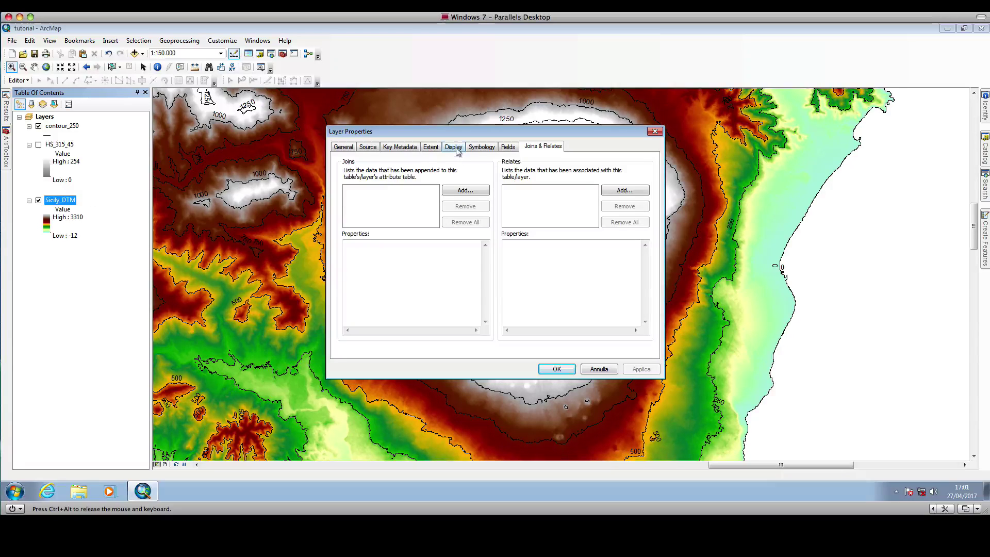
pyautogui.click(482, 148)
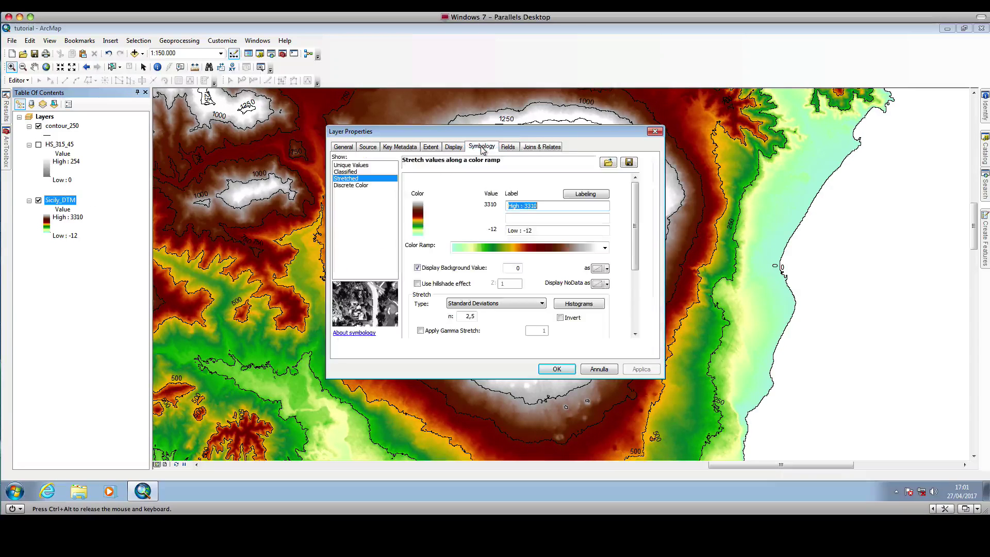
pyautogui.click(354, 173)
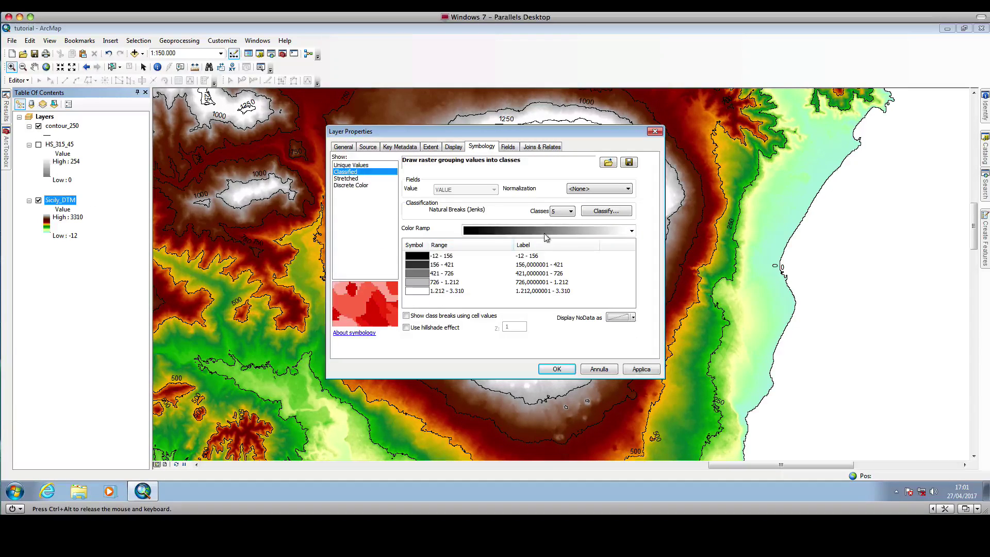
pyautogui.click(632, 231)
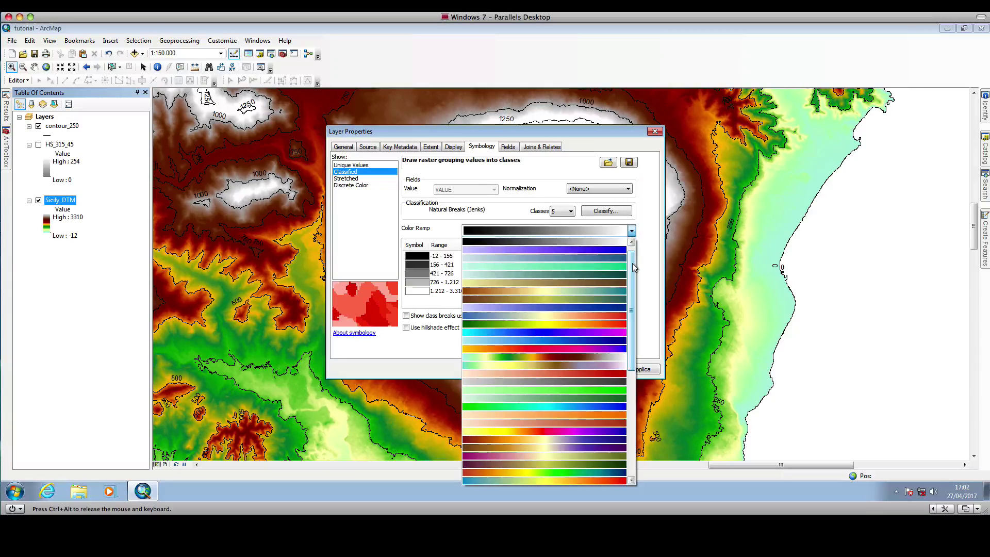
pyautogui.click(611, 356)
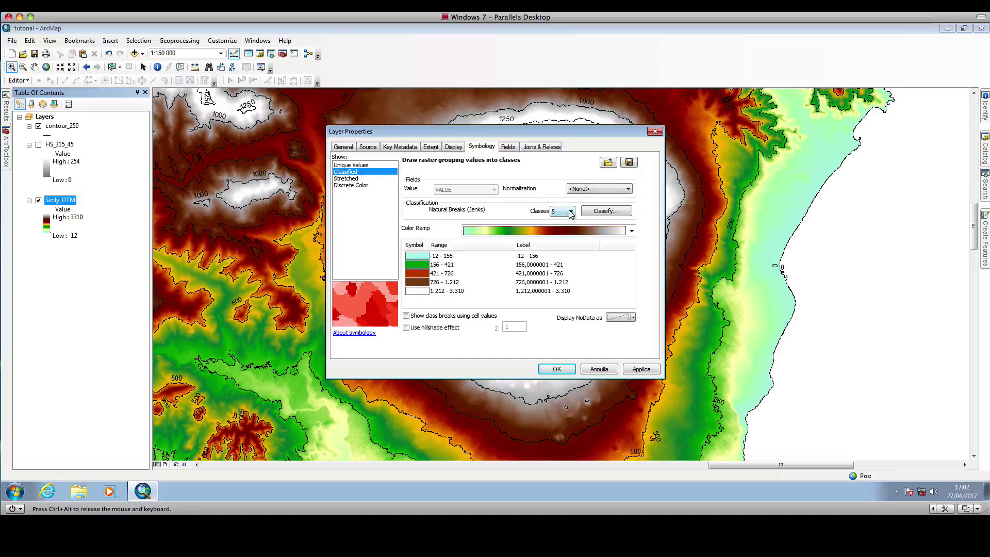
# Step: Classify Sicily_DTM by Defined Interval with an interval size of 250 and apply the symbology to the map
pyautogui.click(607, 212)
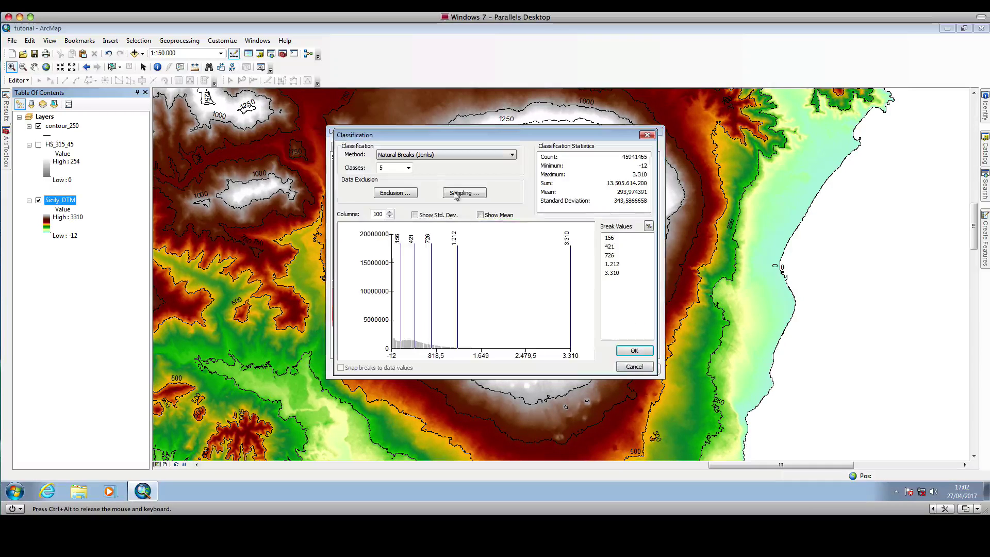
pyautogui.click(419, 157)
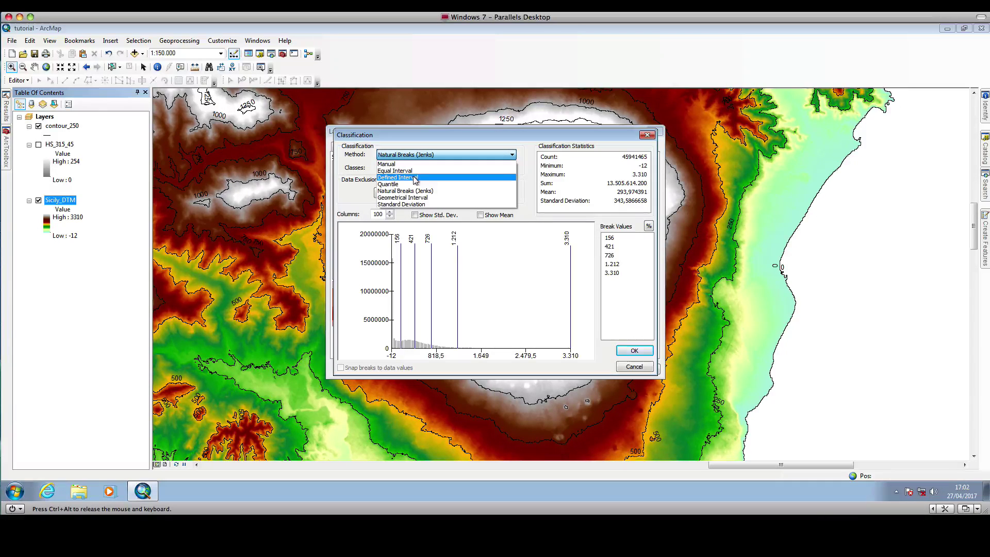
pyautogui.click(416, 178)
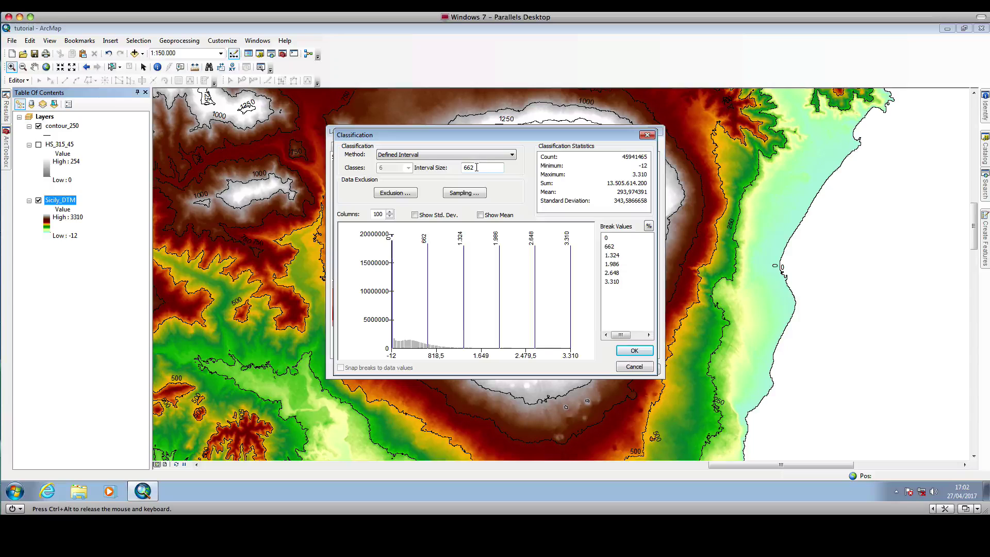
pyautogui.moveTo(477, 168); pyautogui.dragTo(463, 171)
pyautogui.write('25')
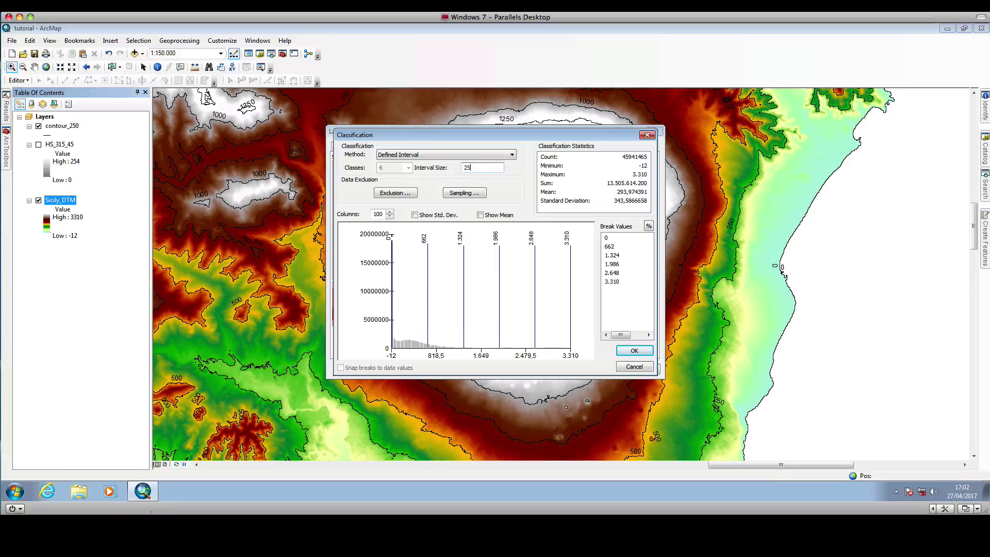
pyautogui.write('0')
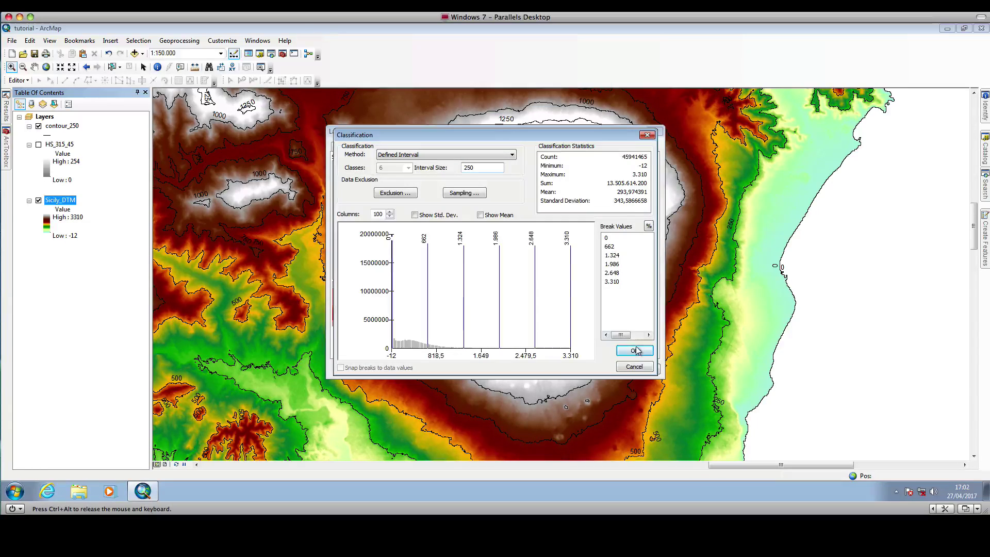
pyautogui.click(634, 350)
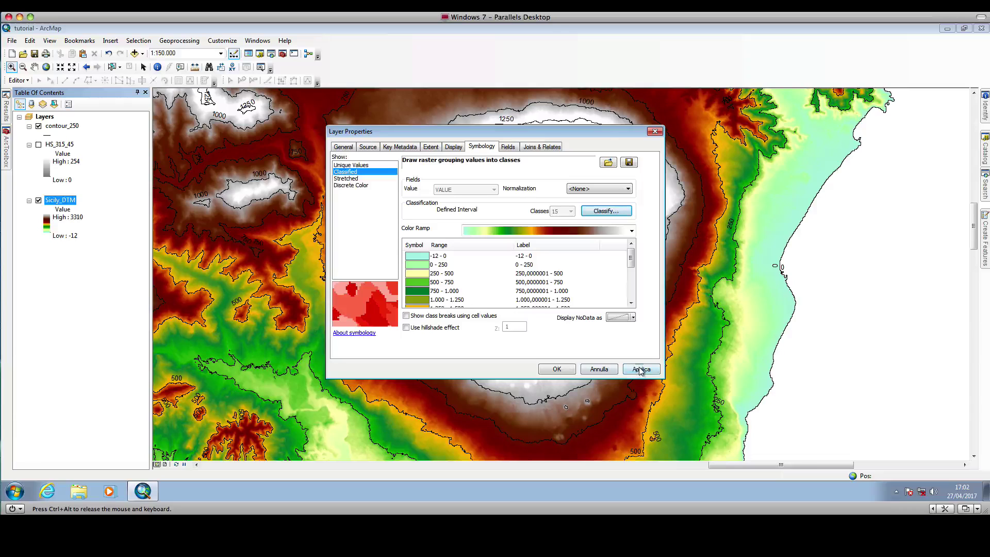
pyautogui.click(641, 370)
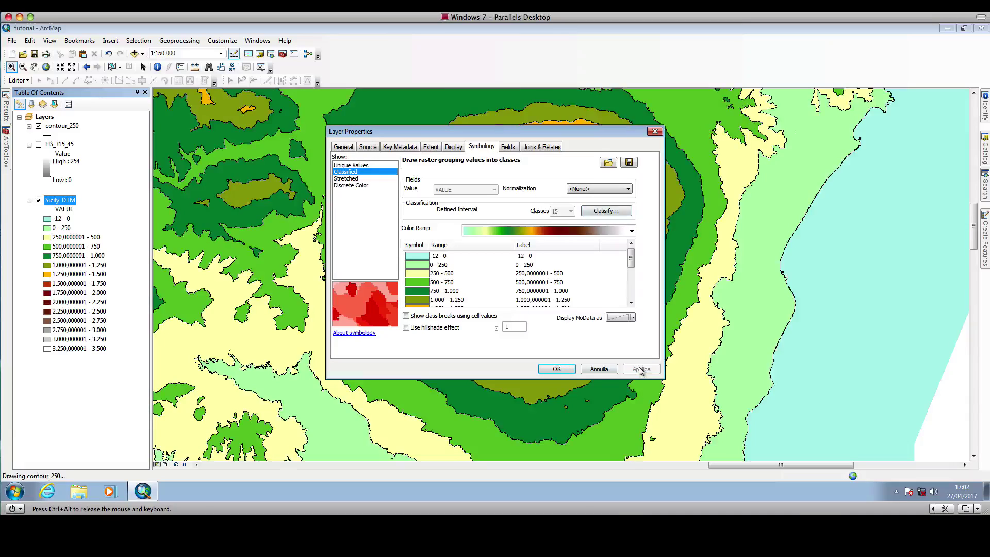
pyautogui.click(557, 370)
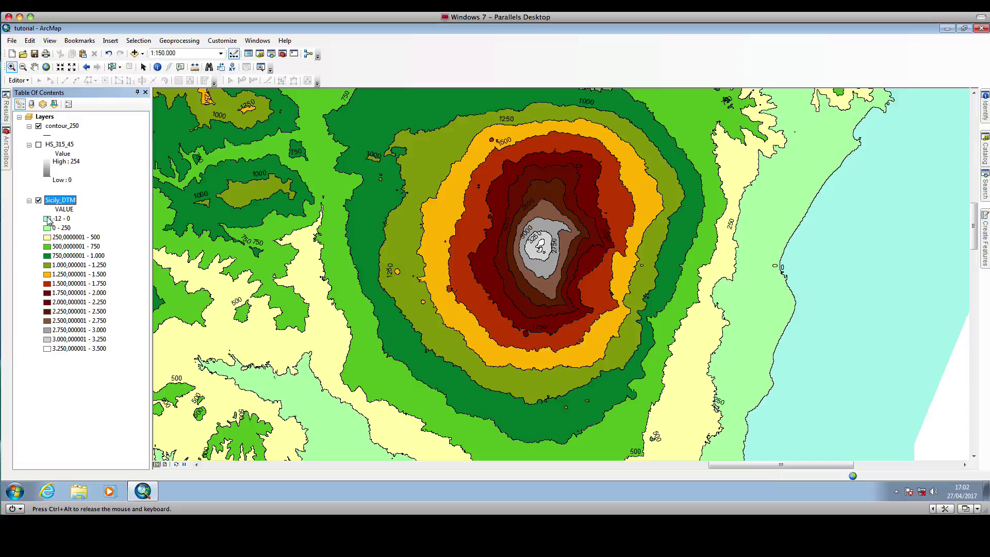
# Step: Change the color of Sicily_DTM's -12 - 0 class to white and apply it to the map
pyautogui.doubleClick(62, 200)
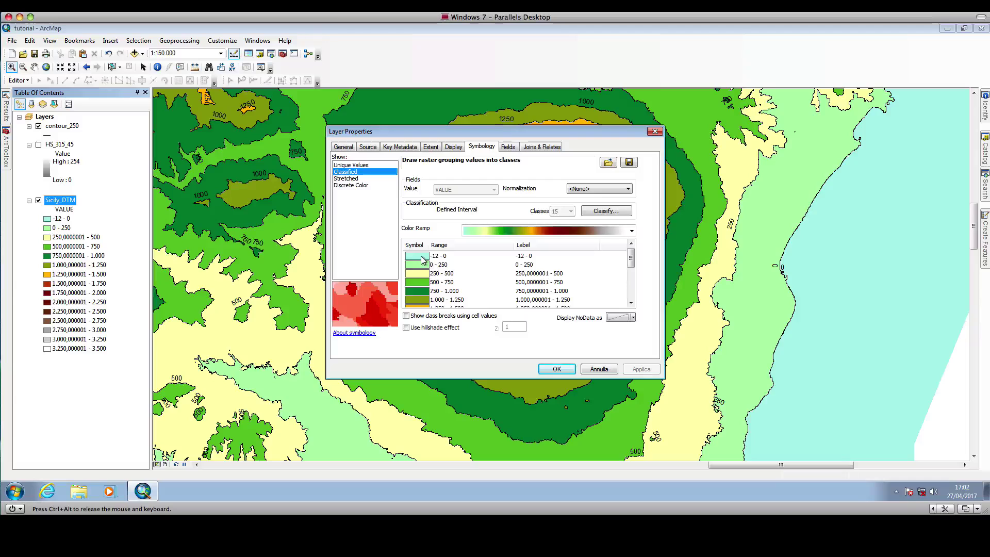
pyautogui.click(422, 260)
pyautogui.click(437, 262)
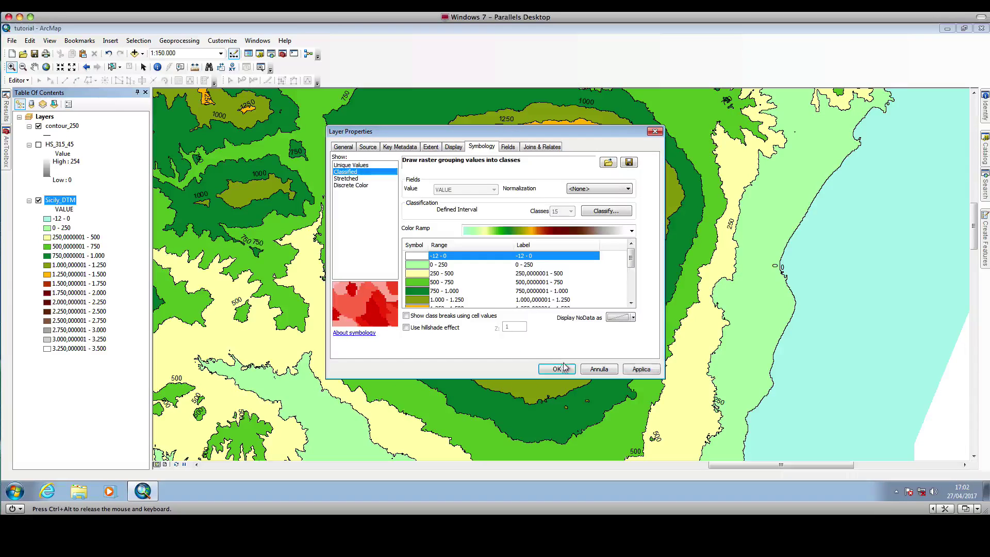
pyautogui.click(557, 369)
pyautogui.scroll(2, 566, 286)
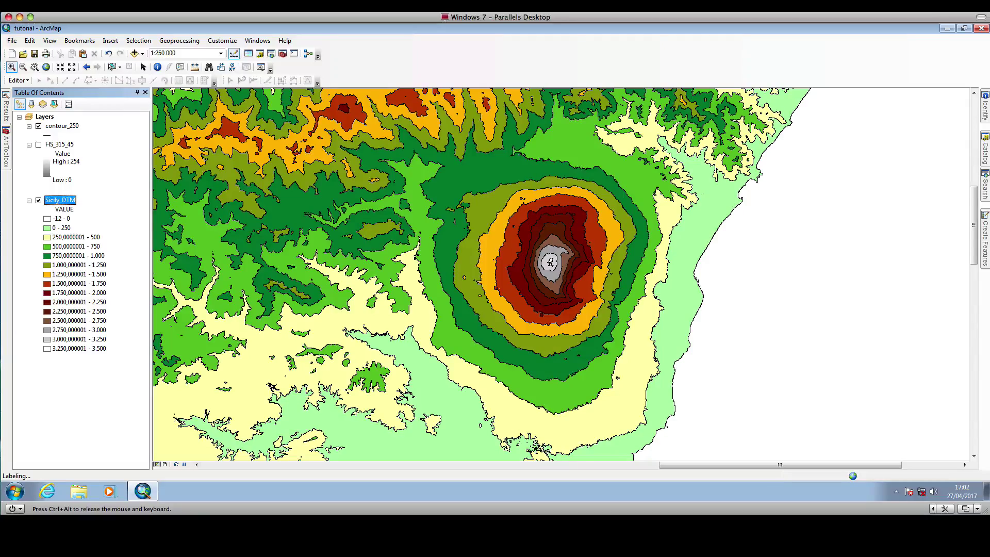
pyautogui.click(34, 67)
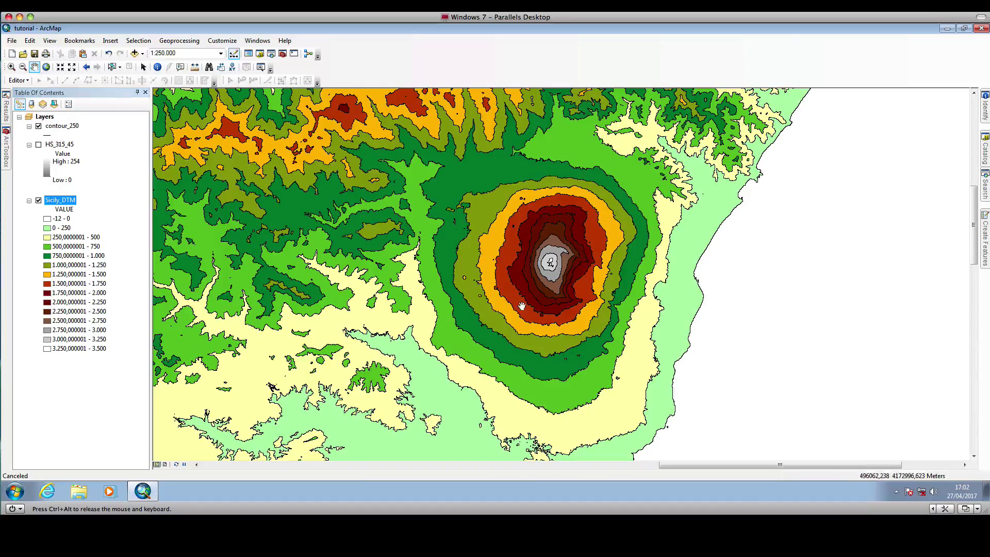
pyautogui.scroll(2, 521, 306)
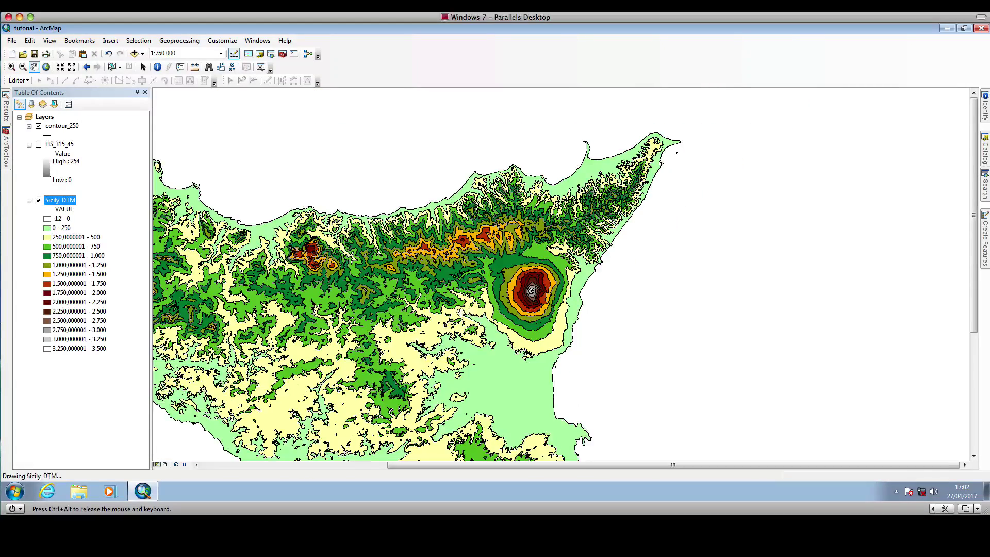
pyautogui.moveTo(460, 309); pyautogui.dragTo(663, 248)
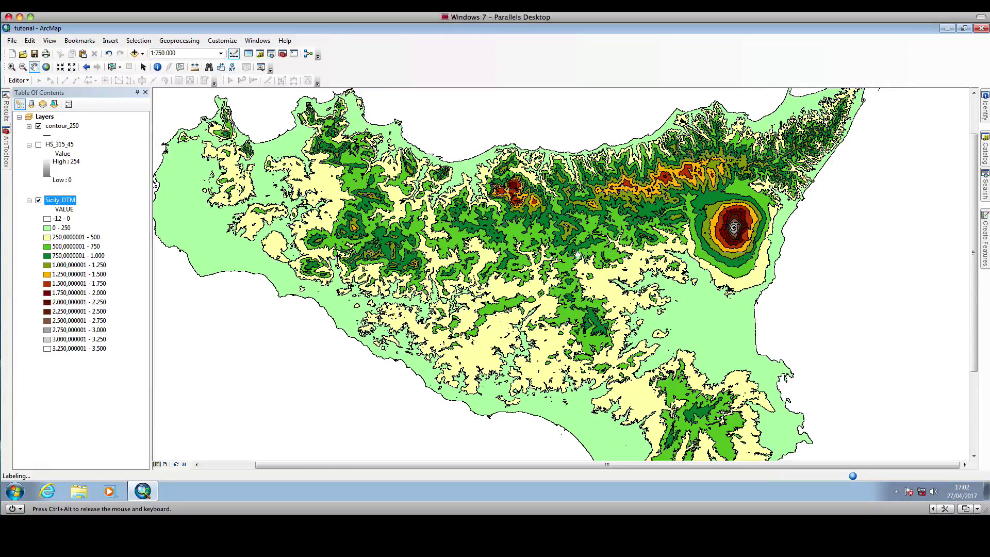
# Step: Examine the contour labels and 250 m elevation color classes around the large volcanic cone in eastern Sicily at 1:100.000 scale
pyautogui.moveTo(577, 253); pyautogui.dragTo(519, 271)
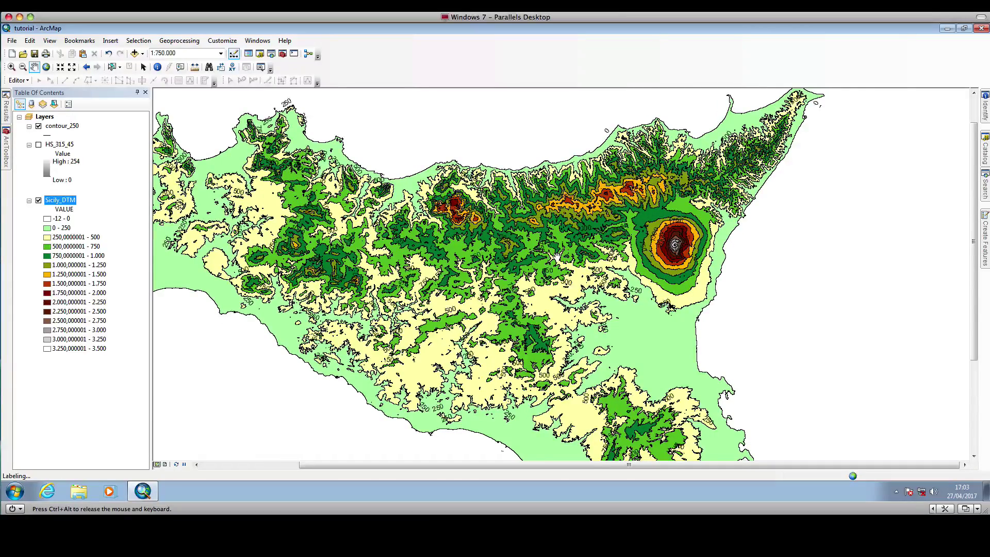
pyautogui.scroll(5, 556, 257)
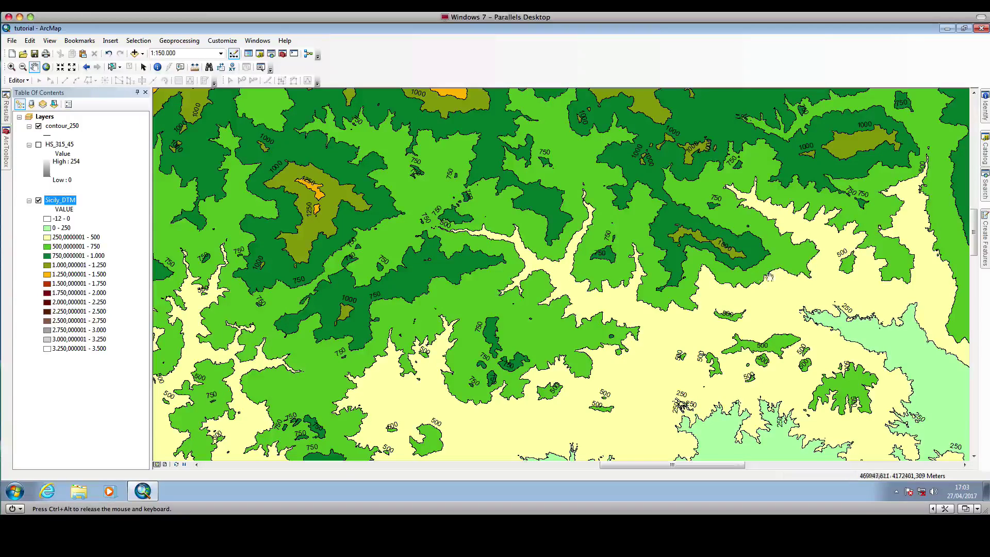
pyautogui.moveTo(959, 261); pyautogui.dragTo(567, 294)
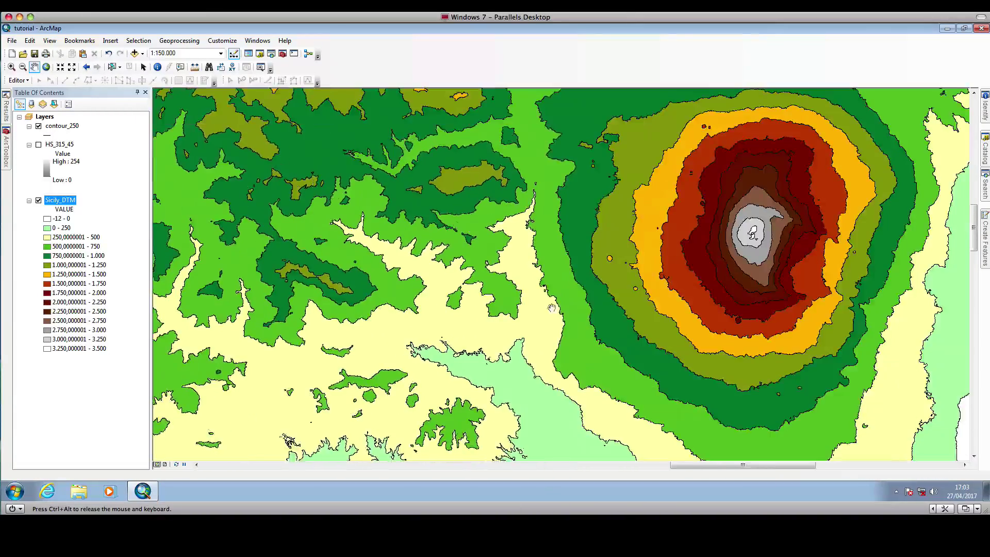
pyautogui.moveTo(787, 298); pyautogui.dragTo(578, 326)
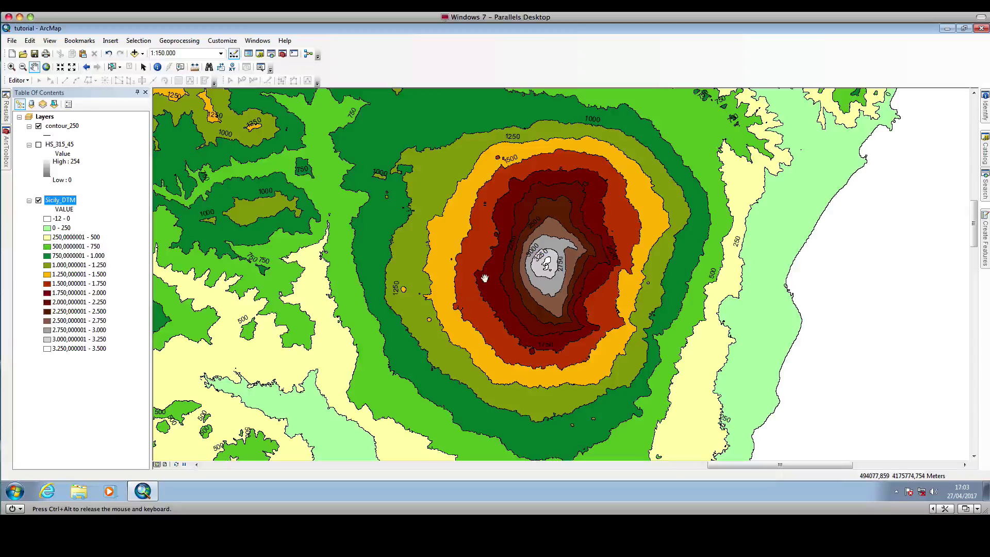
pyautogui.scroll(2, 489, 271)
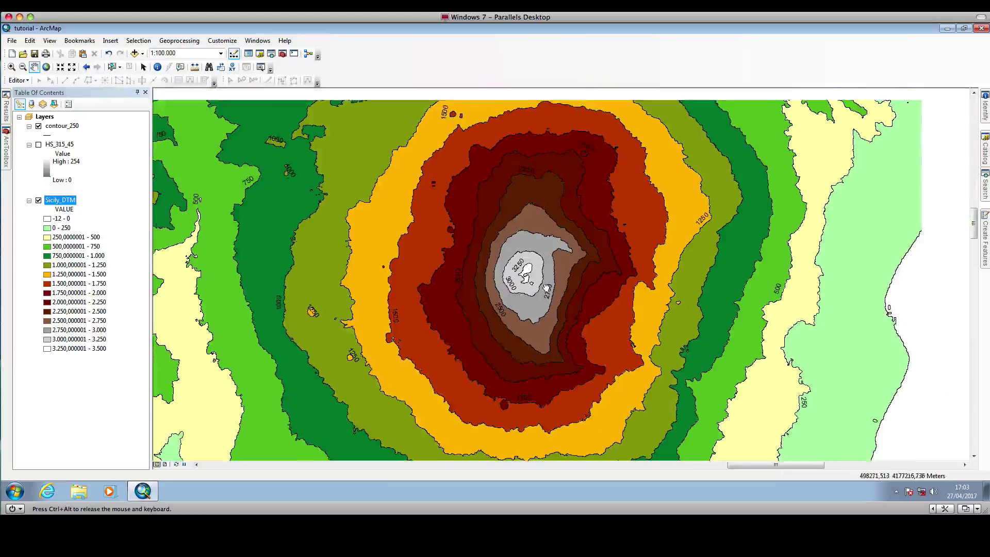
pyautogui.moveTo(595, 277); pyautogui.dragTo(546, 289)
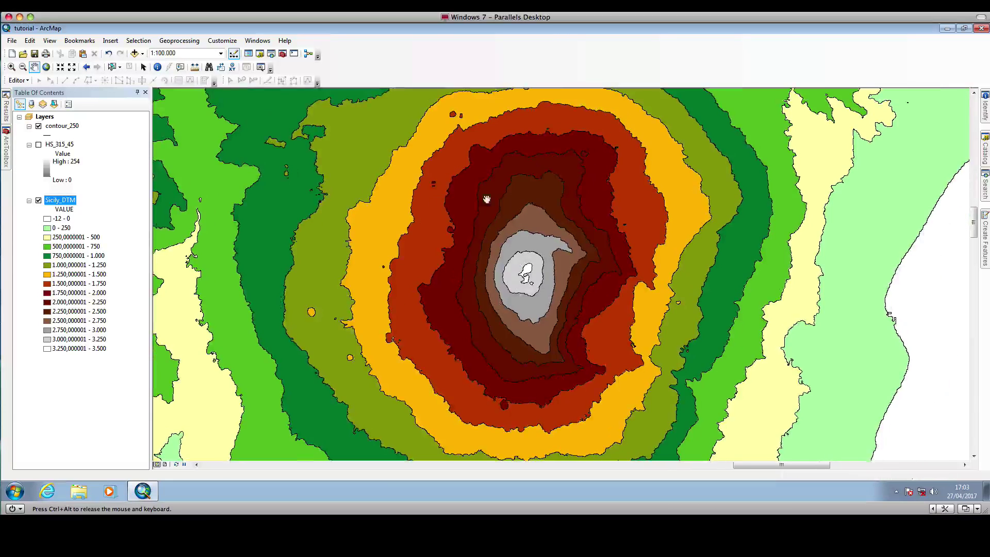